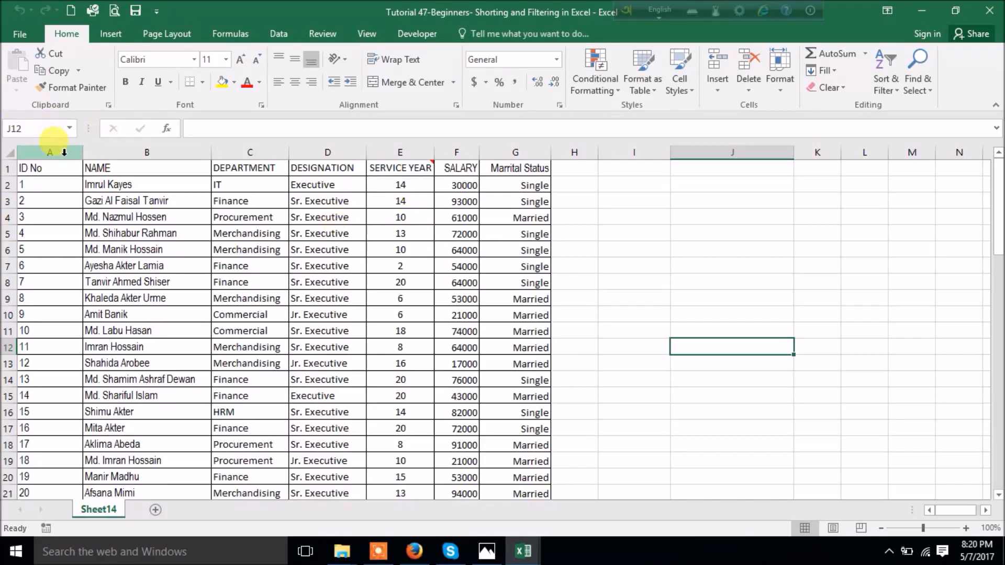
# Step: Center the contents of the ID No column horizontally
pyautogui.click(64, 152)
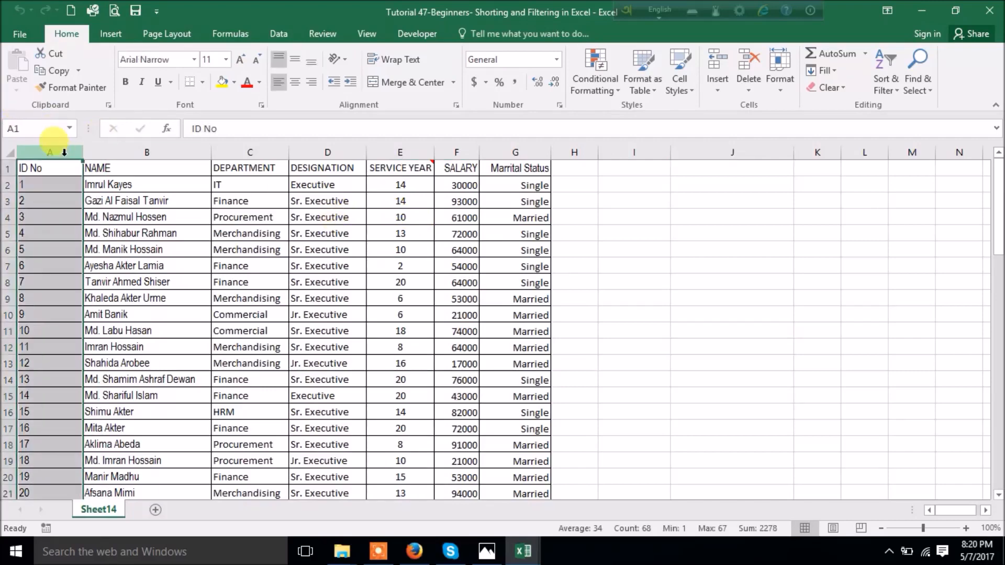
pyautogui.click(293, 82)
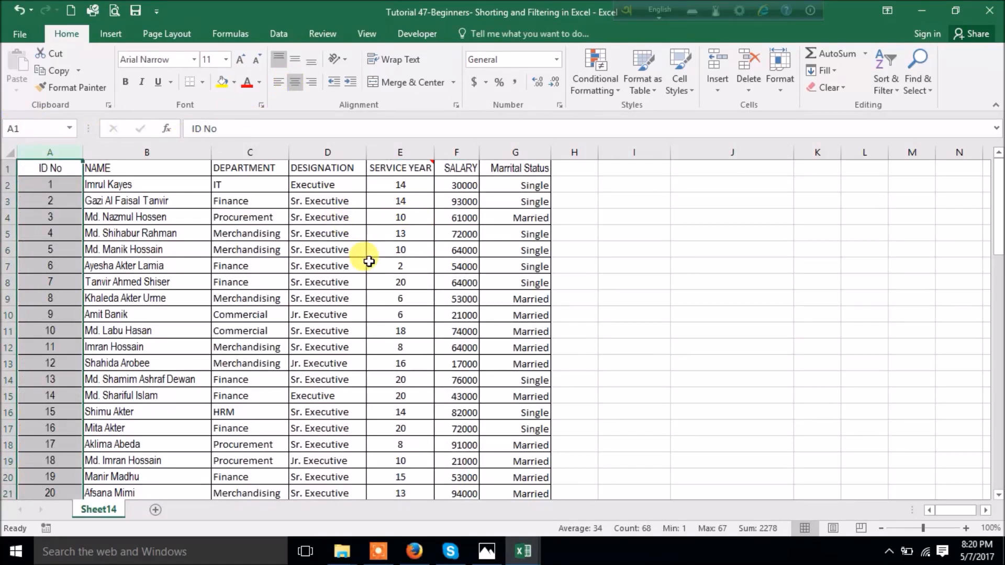
pyautogui.click(393, 249)
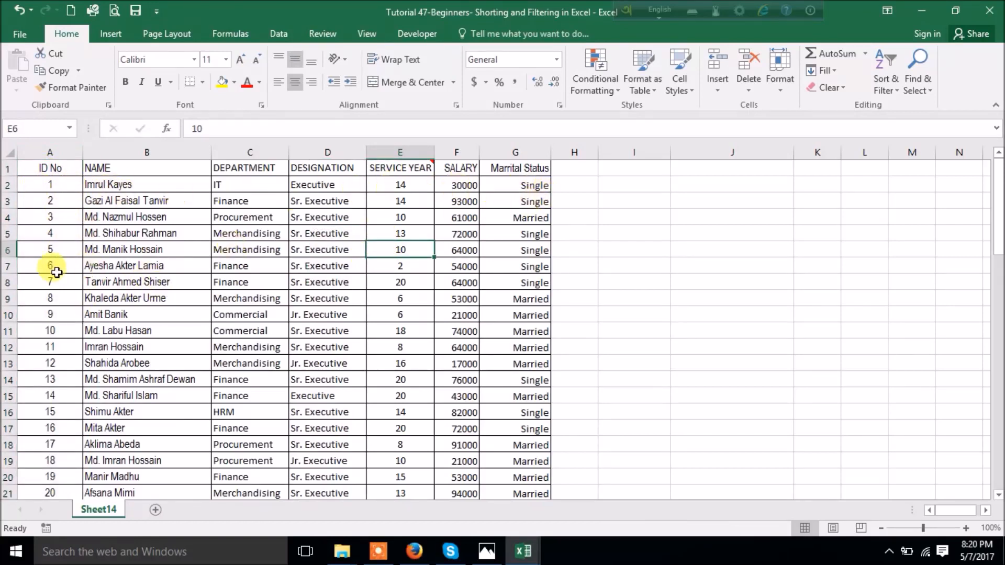
# Step: Select the whole employee table, A1:G68, and look over its columns and records
pyautogui.moveTo(50, 166); pyautogui.dragTo(483, 513)
pyautogui.scroll(10, 382, 304)
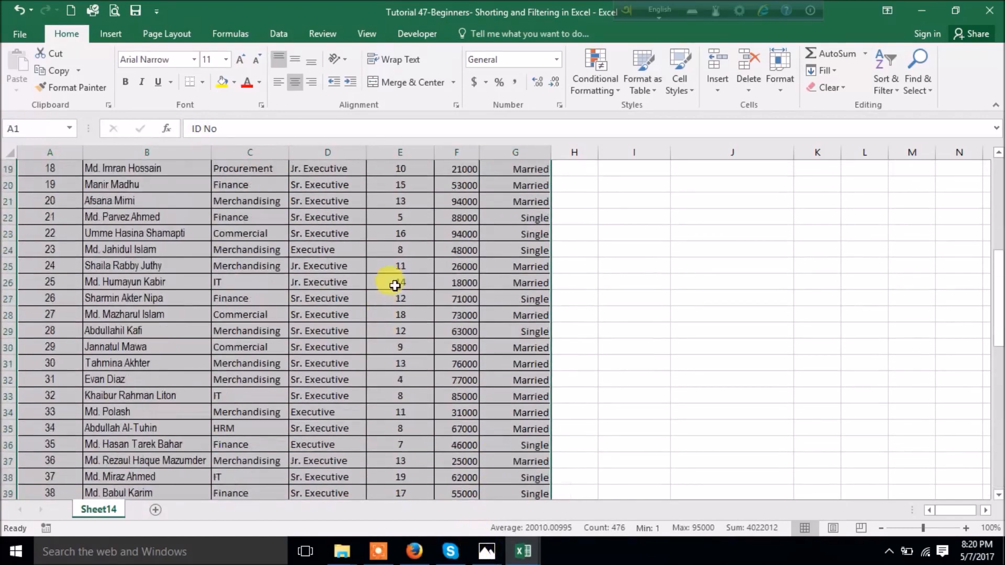
pyautogui.scroll(6, 395, 286)
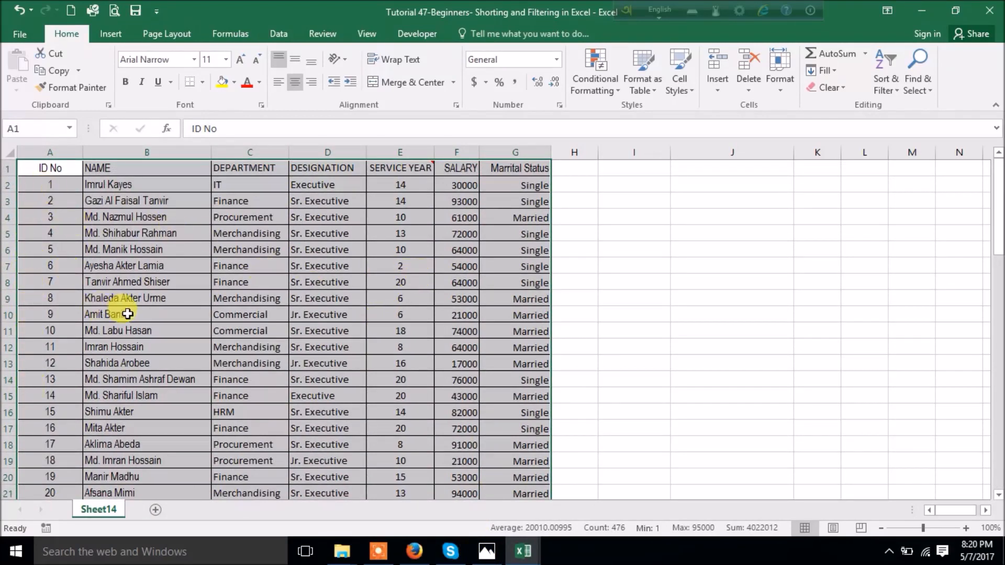
pyautogui.click(52, 219)
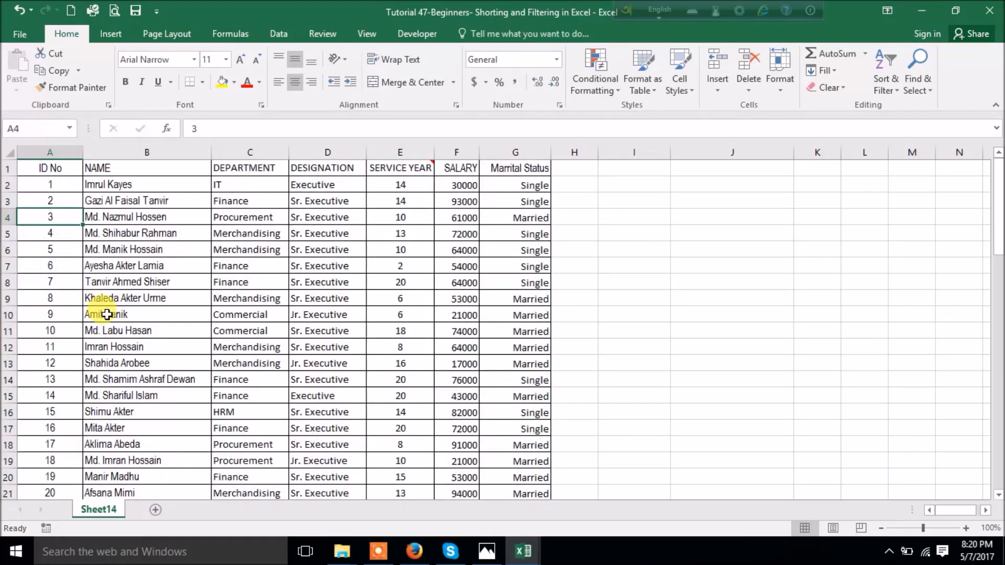
pyautogui.click(131, 220)
# Step: Sort the employee table by SERVICE YEAR from smallest to largest and review the row order
pyautogui.click(394, 205)
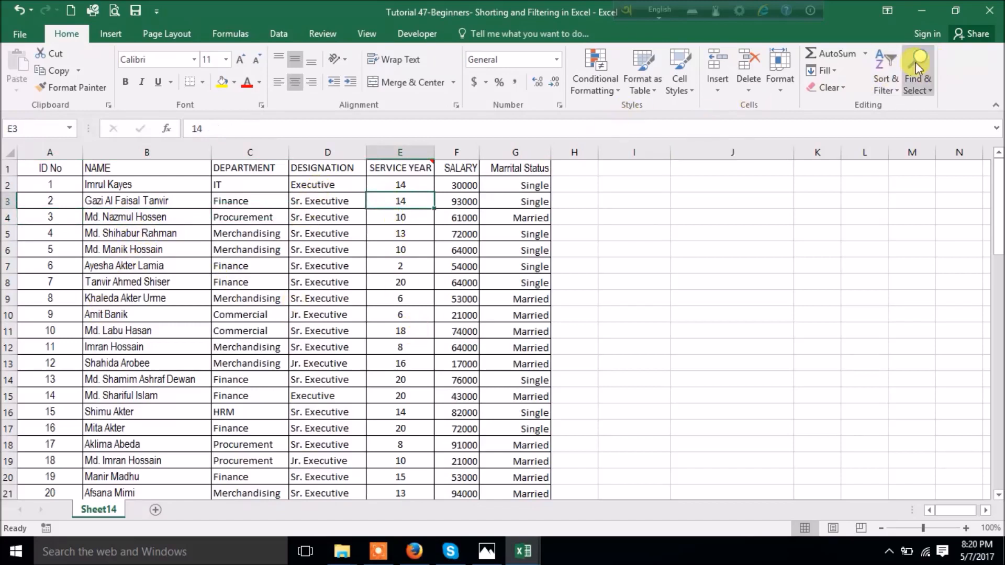
pyautogui.click(894, 65)
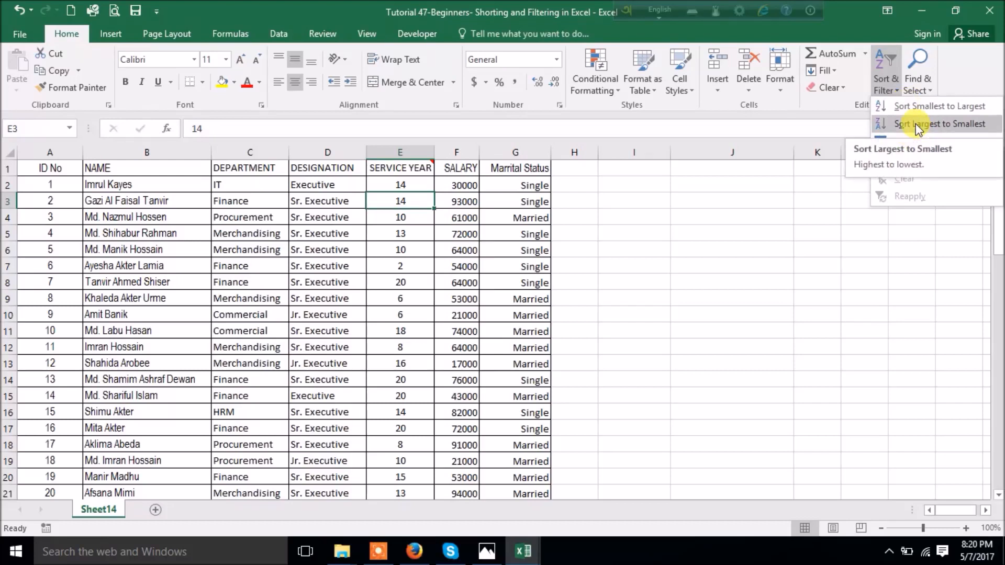
pyautogui.click(636, 275)
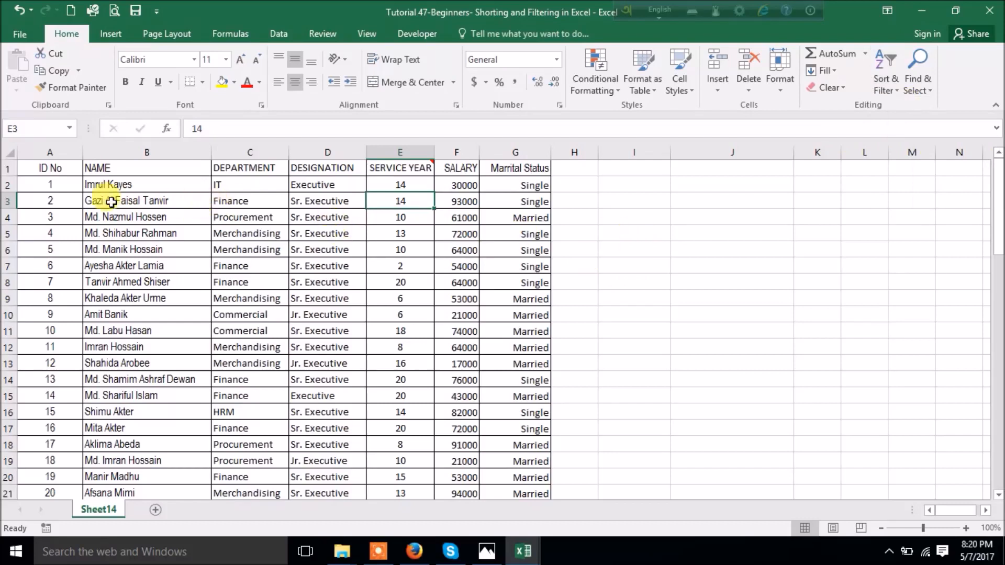
pyautogui.click(896, 51)
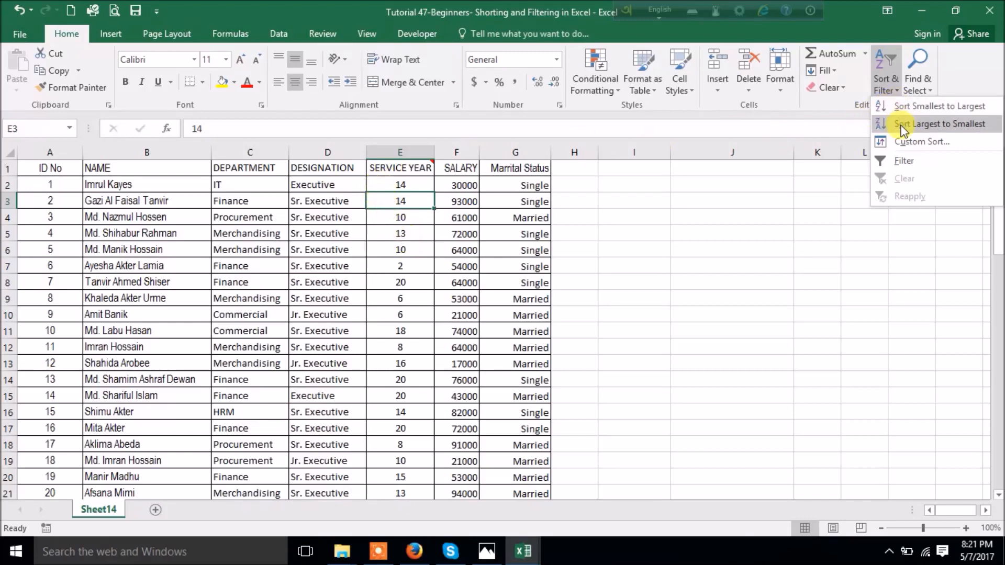
pyautogui.click(630, 364)
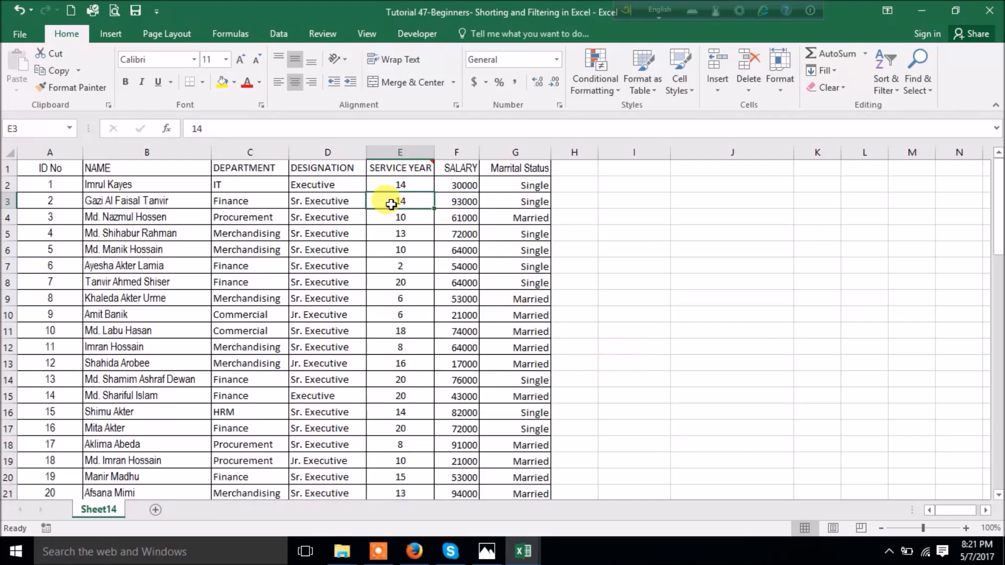
pyautogui.click(884, 74)
pyautogui.click(896, 108)
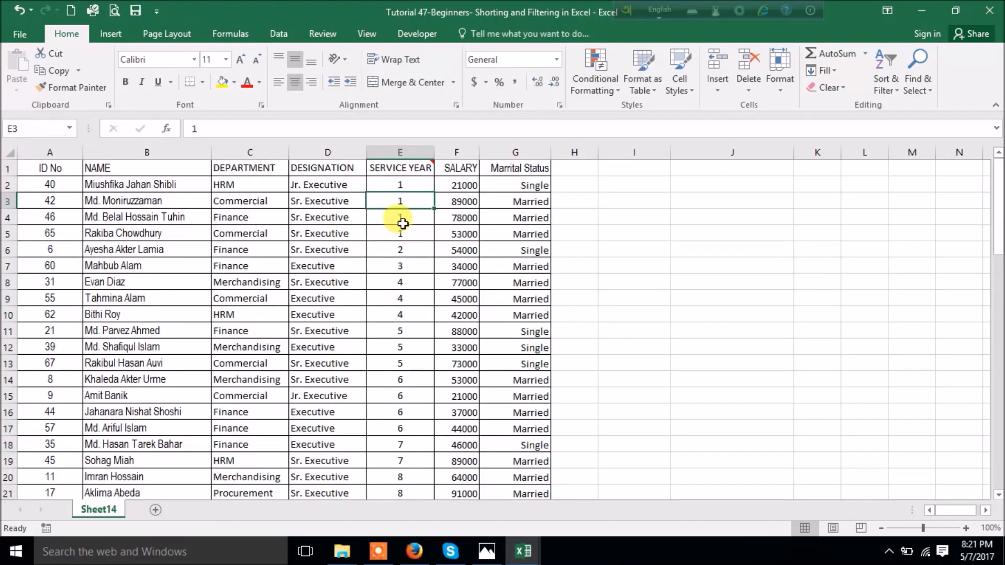
pyautogui.scroll(-5, 402, 224)
pyautogui.scroll(5, 403, 224)
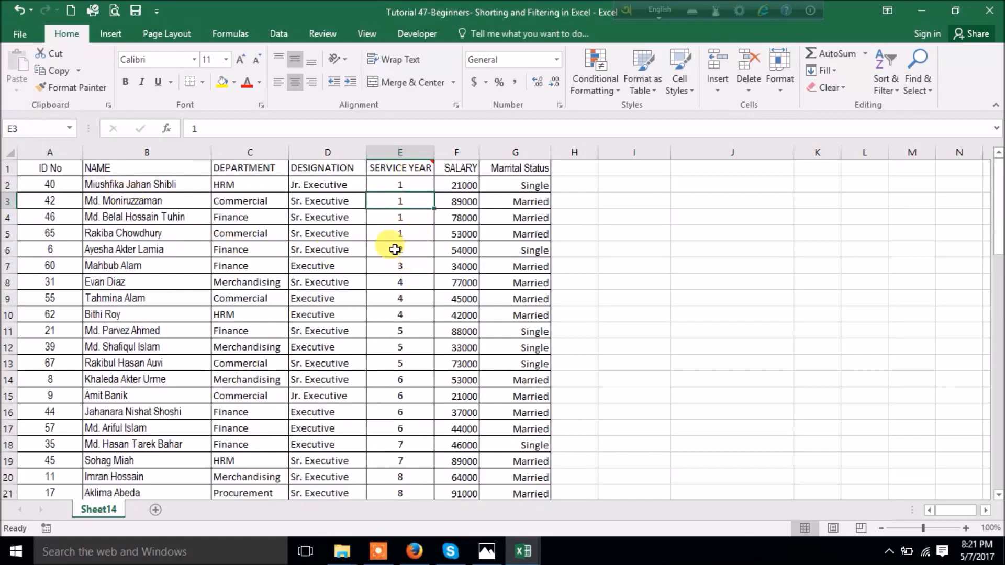
# Step: Sort the employee table by SERVICE YEAR from largest to smallest and check the reordered rows
pyautogui.click(398, 187)
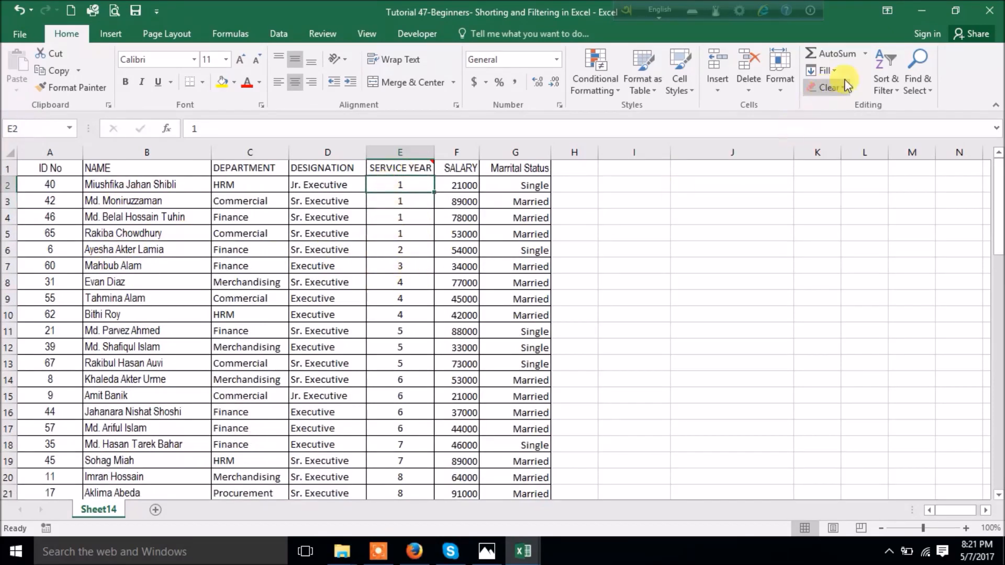
pyautogui.click(888, 79)
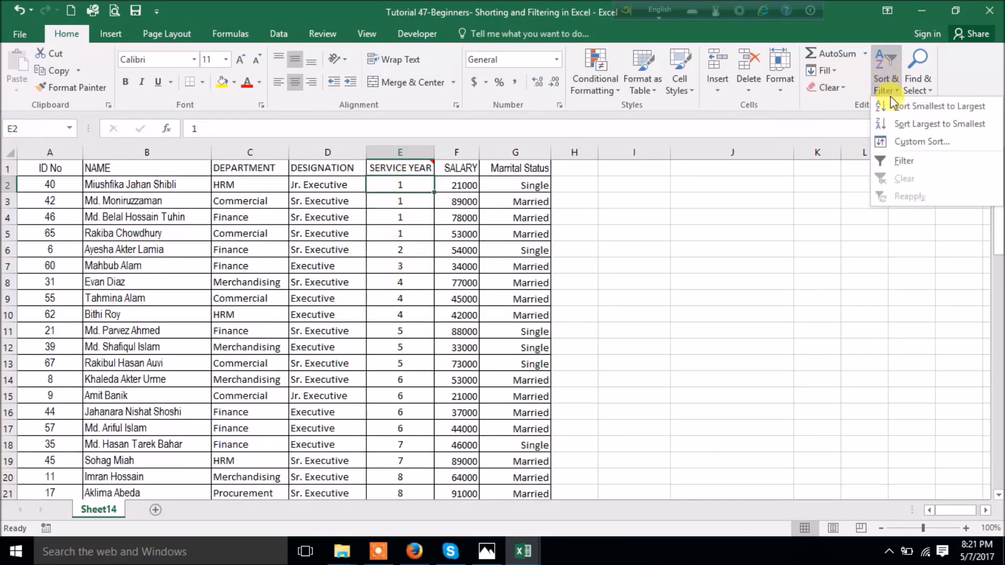
pyautogui.click(899, 126)
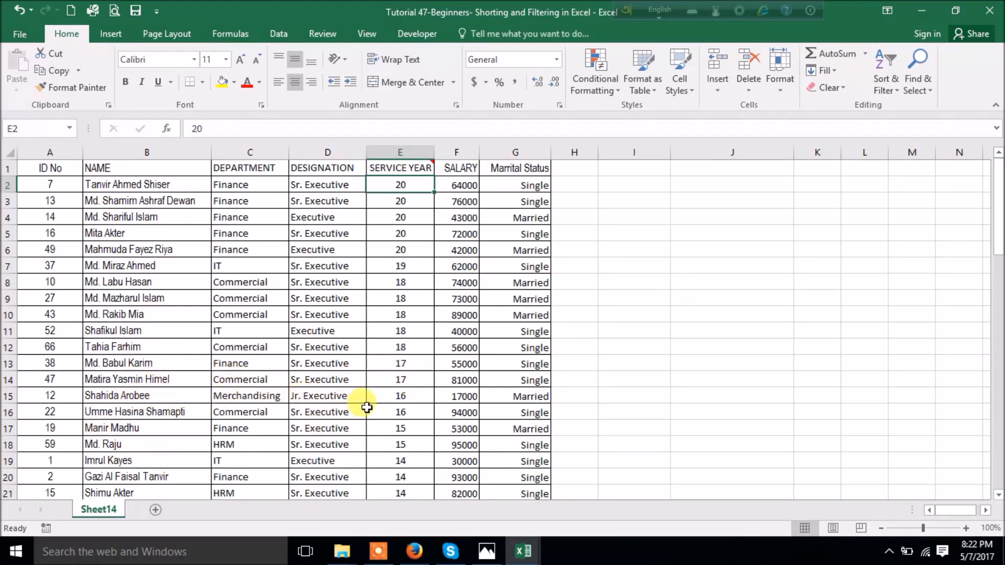
pyautogui.scroll(-2, 172, 380)
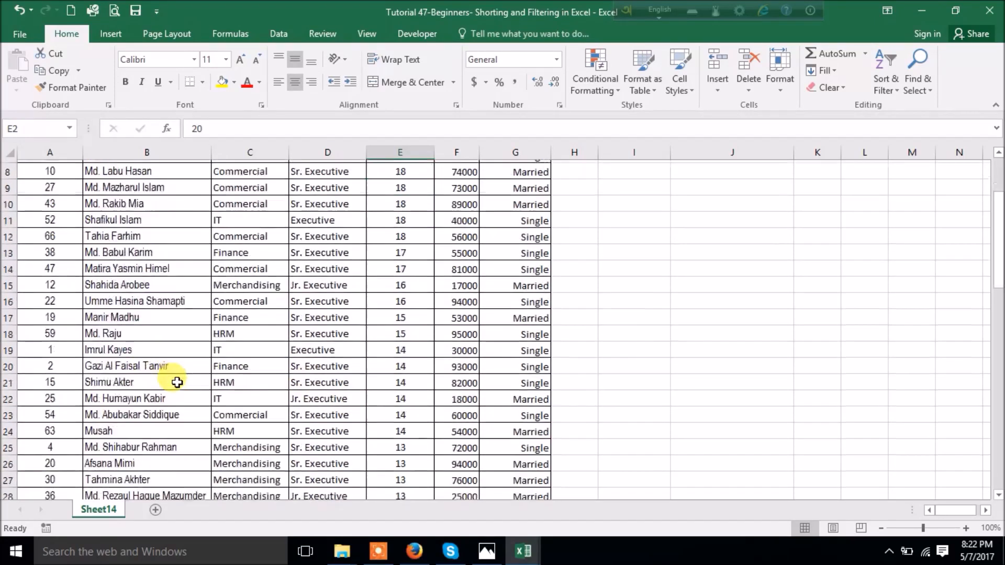
pyautogui.scroll(2, 178, 384)
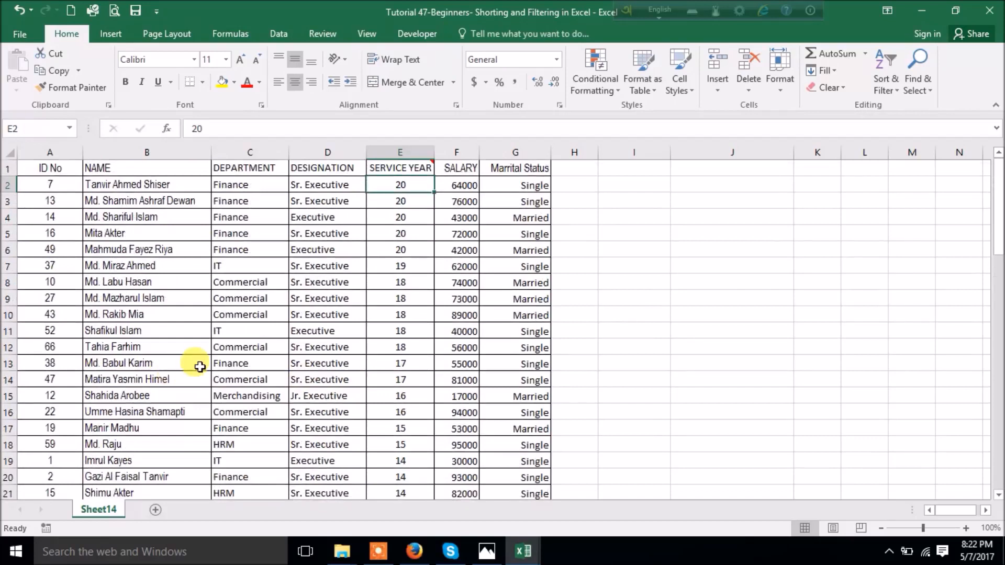
# Step: Sort the employee table by Marrital Status from A to Z and review the rows down to the table's end
pyautogui.click(515, 184)
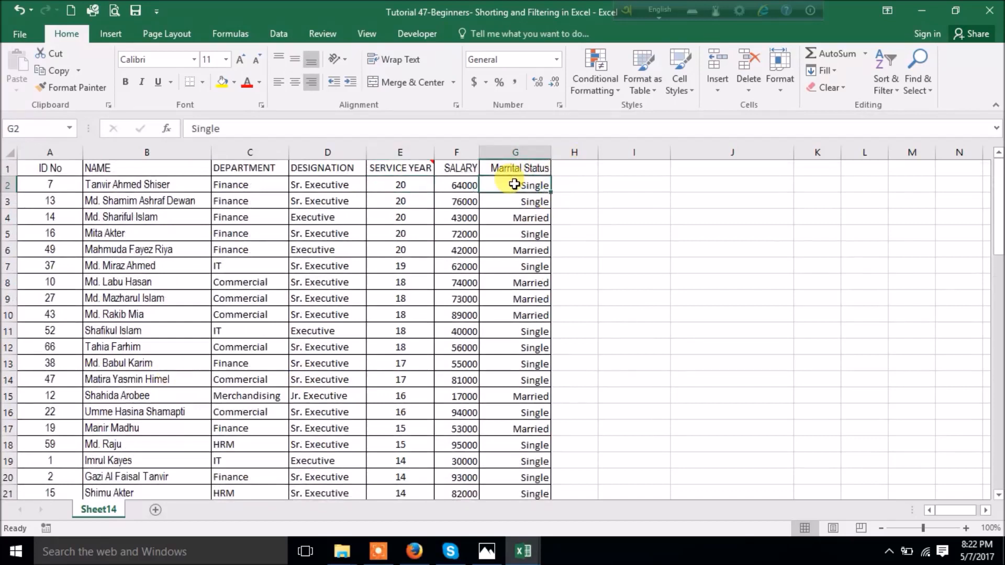
pyautogui.click(884, 76)
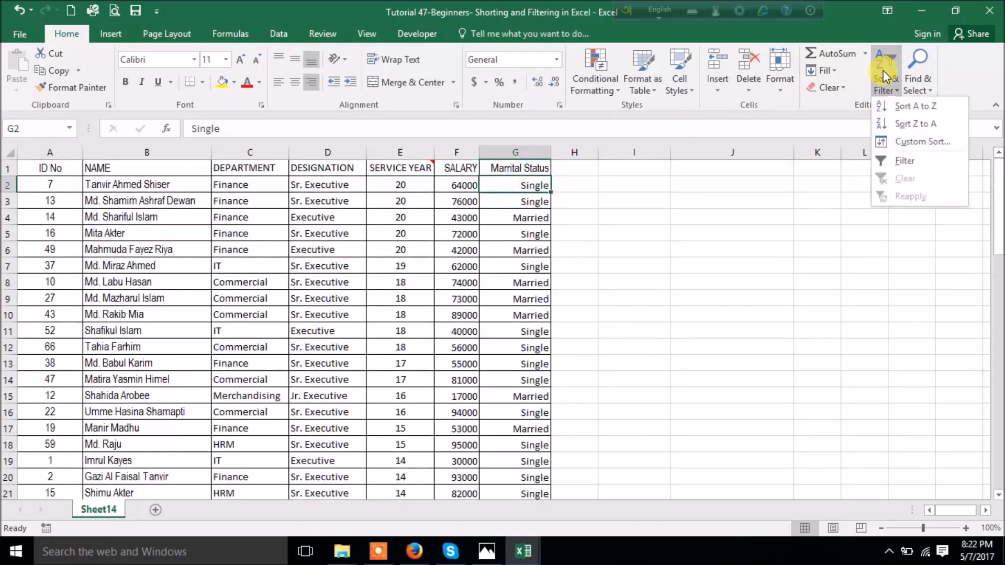
pyautogui.click(886, 108)
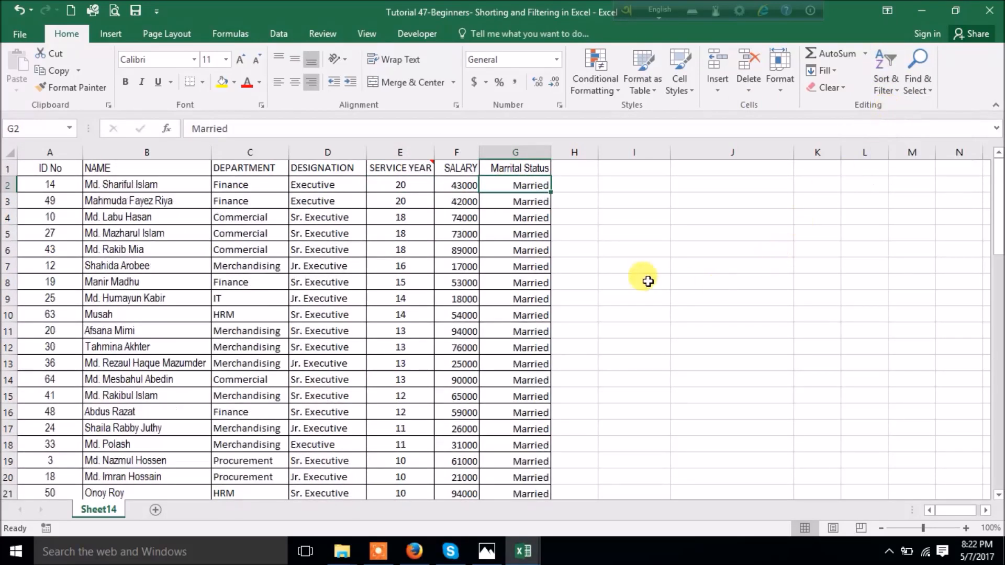
pyautogui.scroll(-4, 644, 286)
pyautogui.scroll(-6, 643, 291)
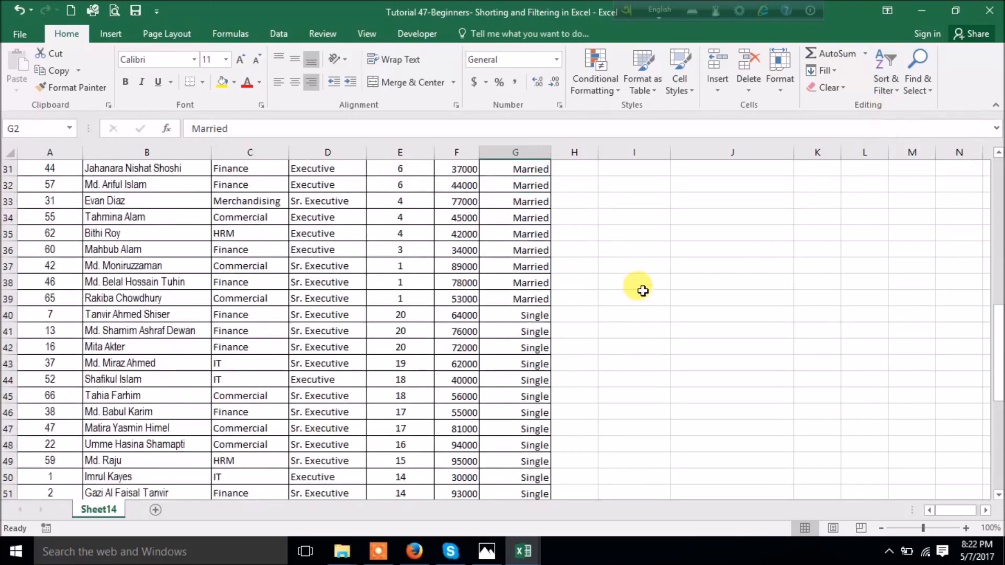
pyautogui.scroll(10, 643, 293)
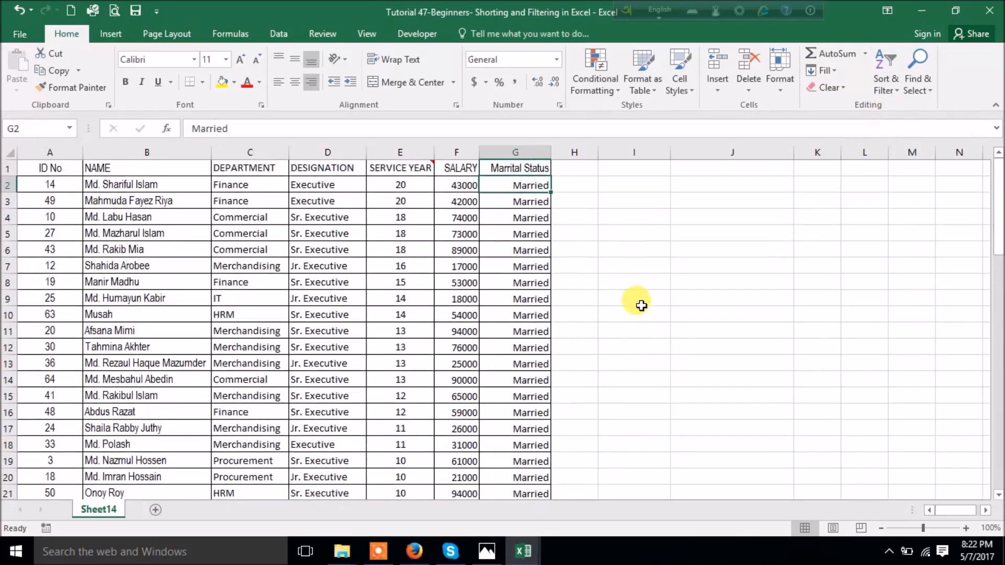
pyautogui.scroll(-7, 642, 306)
pyautogui.scroll(-10, 642, 306)
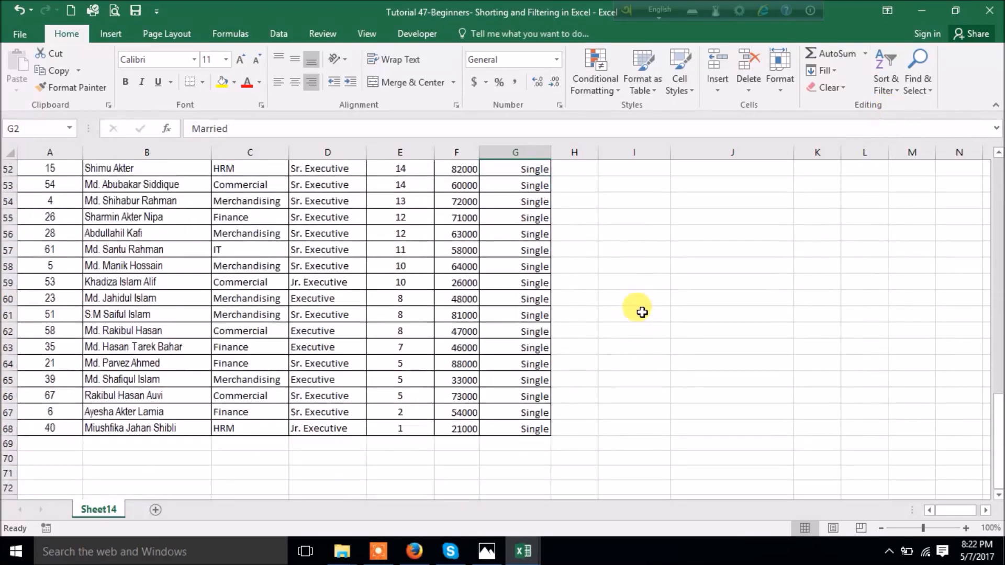
pyautogui.scroll(8, 642, 311)
pyautogui.scroll(9, 641, 312)
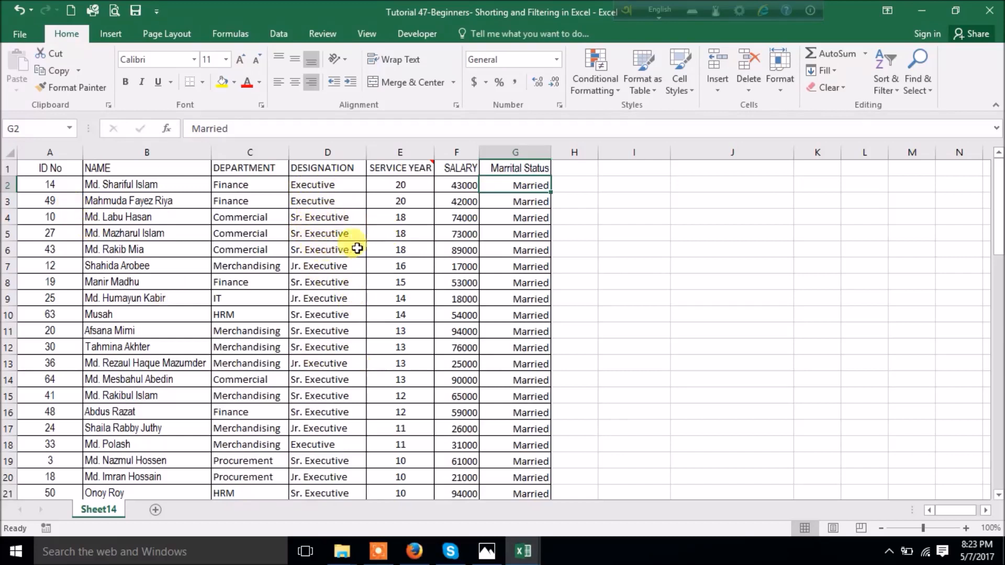
# Step: Sort the employee table by ID No from smallest to largest
pyautogui.click(50, 205)
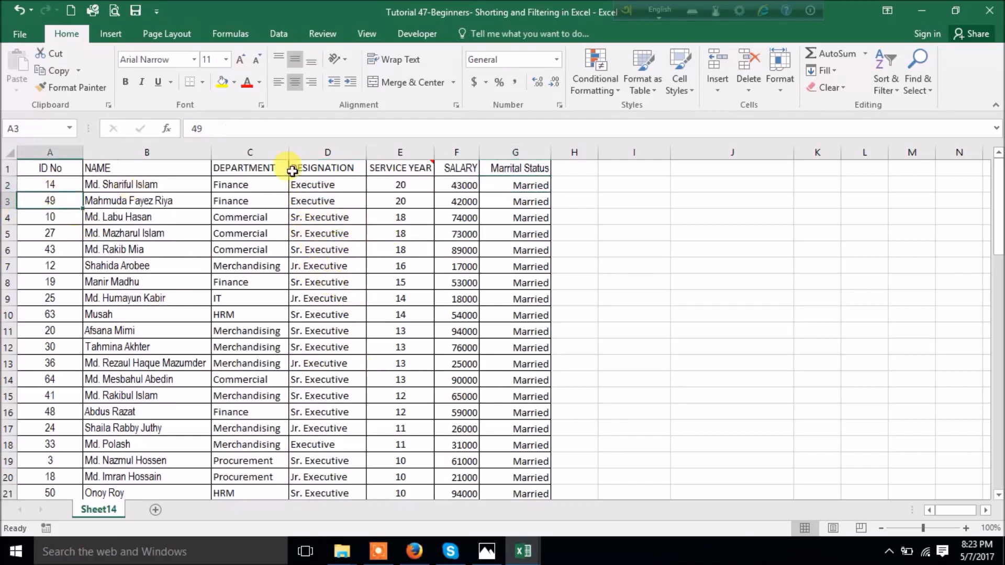
pyautogui.click(885, 73)
pyautogui.click(893, 106)
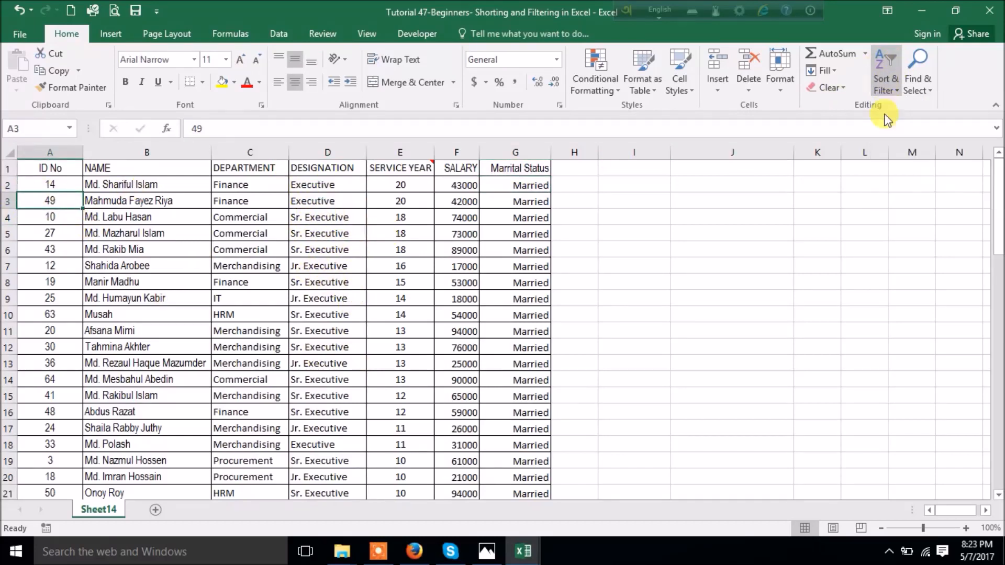
# Step: Start a custom sort of the employee table with ID No as the first level, sorted on Values
pyautogui.click(286, 37)
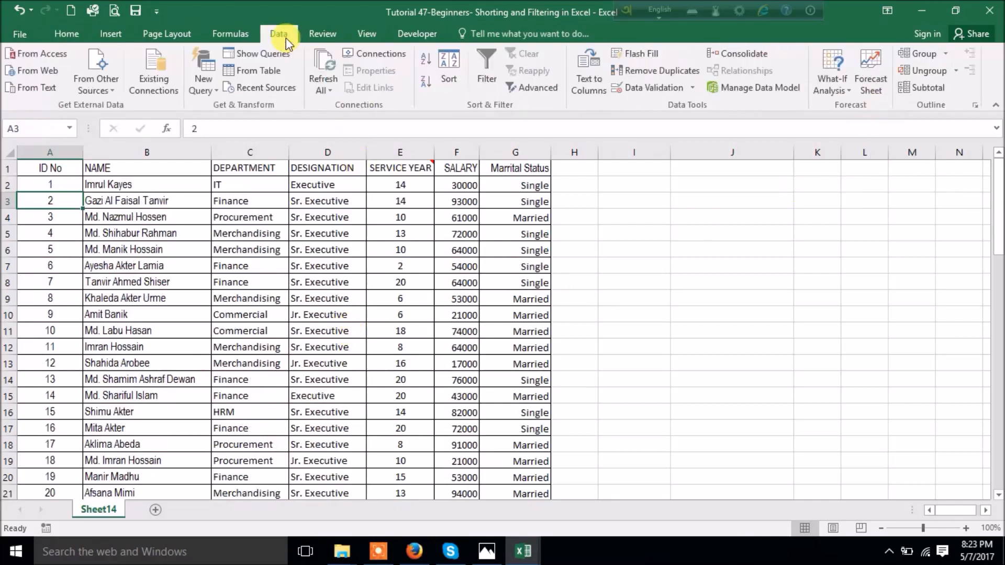
pyautogui.click(72, 186)
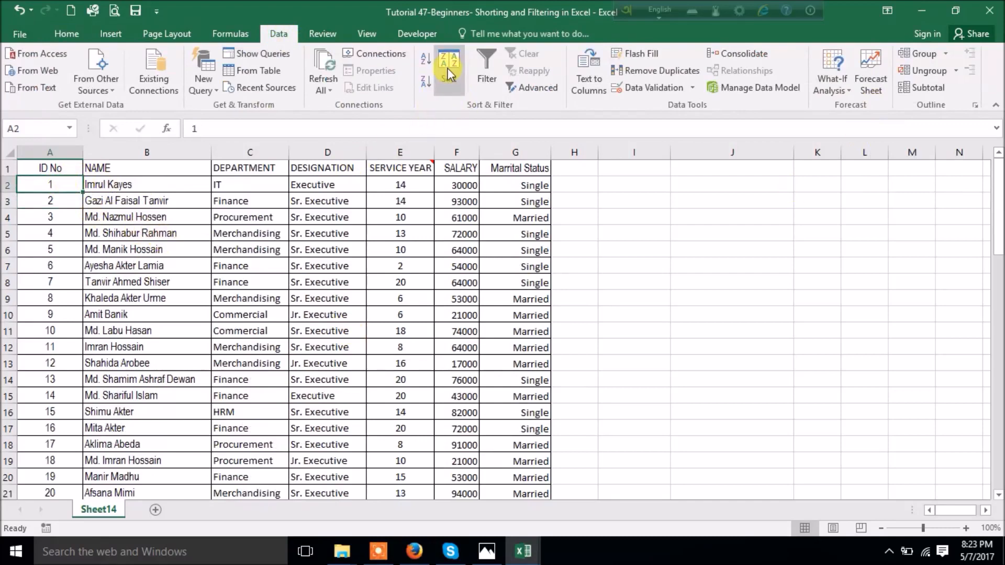
pyautogui.click(441, 88)
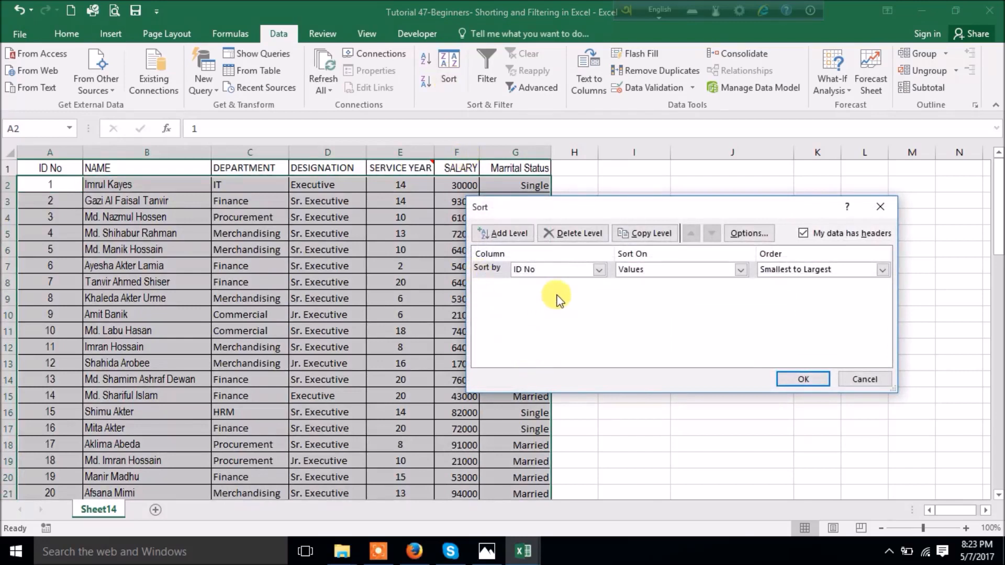
pyautogui.click(598, 270)
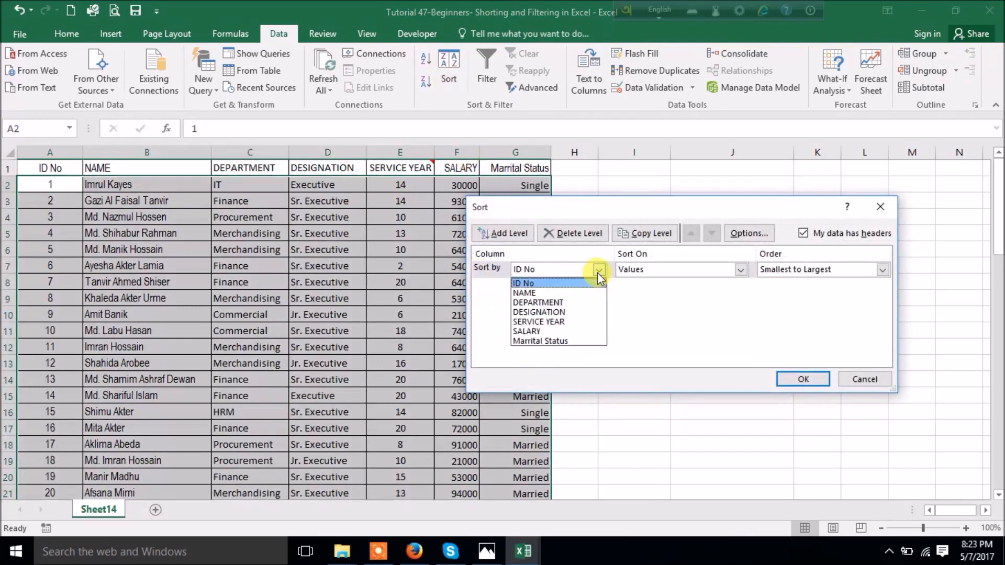
pyautogui.click(571, 286)
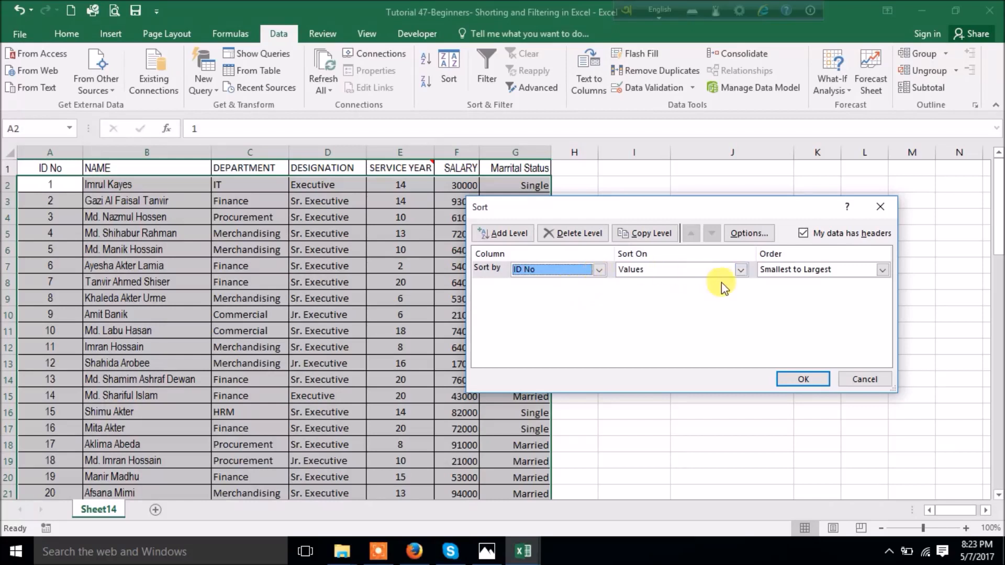
pyautogui.click(735, 268)
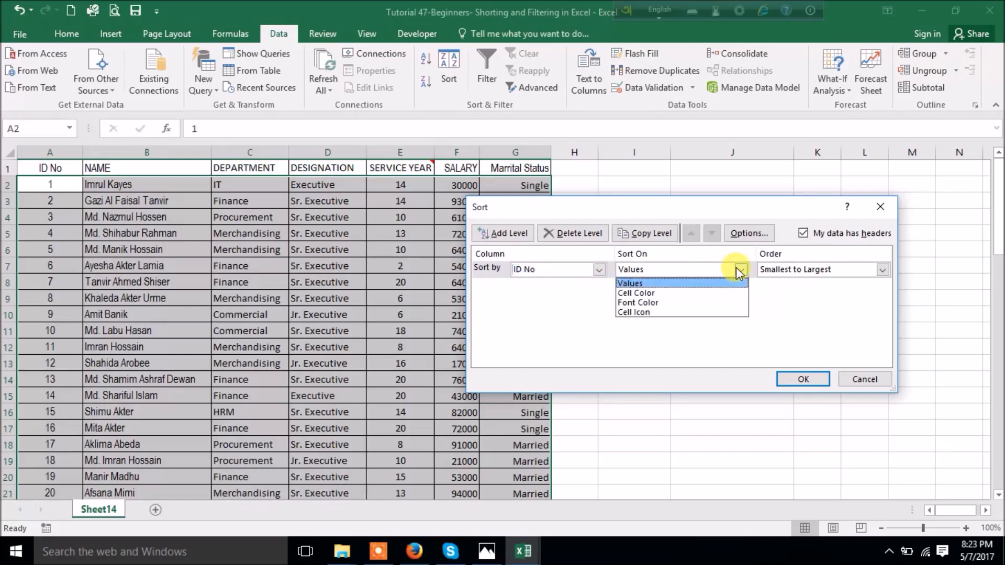
pyautogui.click(736, 268)
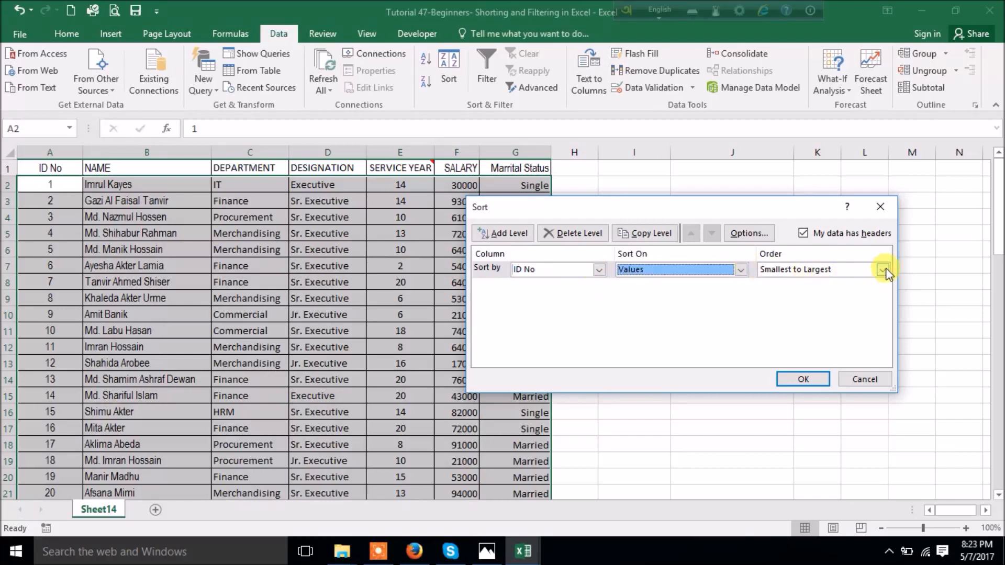
# Step: Add DESIGNATION, A to Z, as the second sort level, apply the custom sort and check the rows
pyautogui.click(511, 233)
pyautogui.click(599, 286)
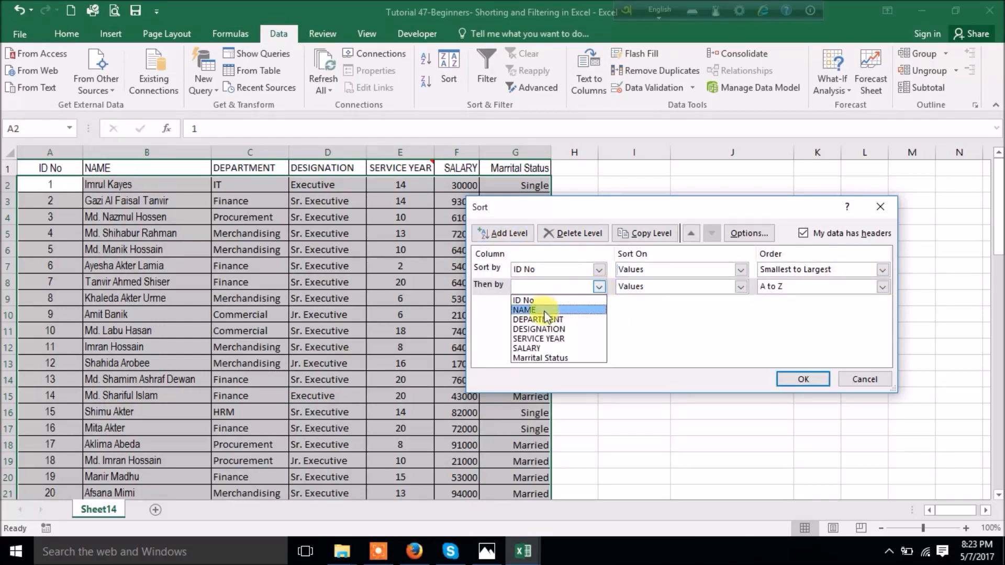
pyautogui.click(545, 329)
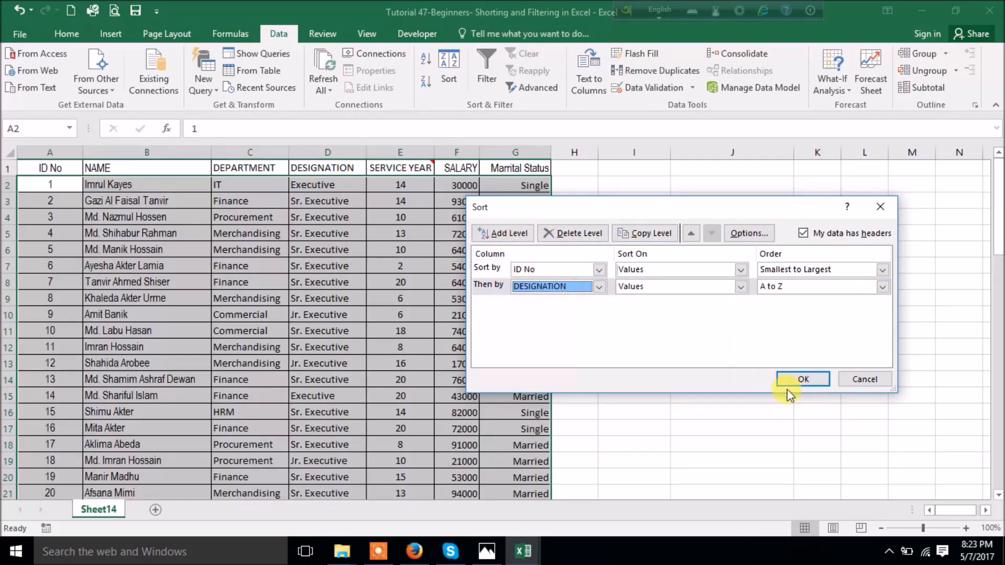
pyautogui.click(801, 379)
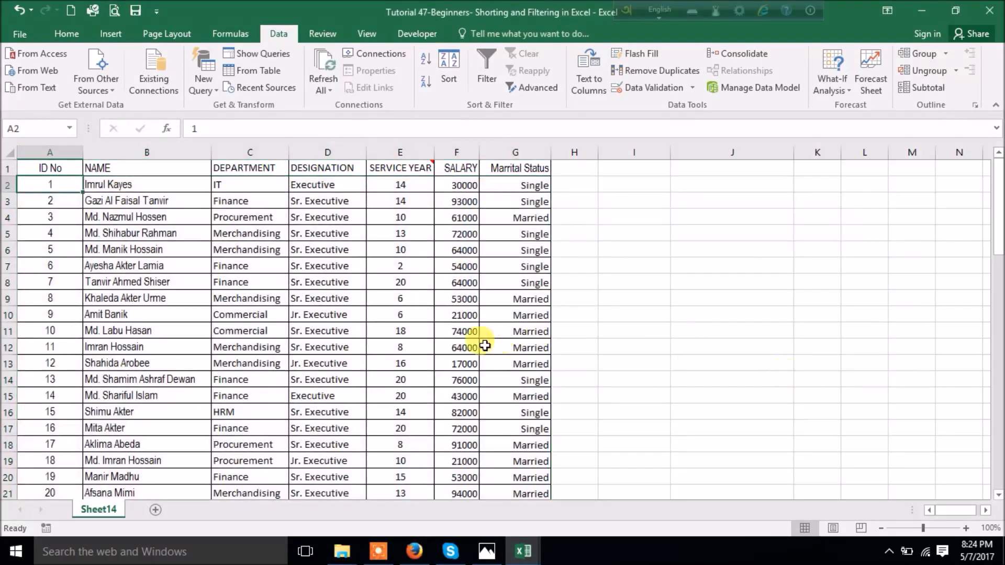
pyautogui.scroll(-2, 435, 313)
pyautogui.scroll(2, 429, 314)
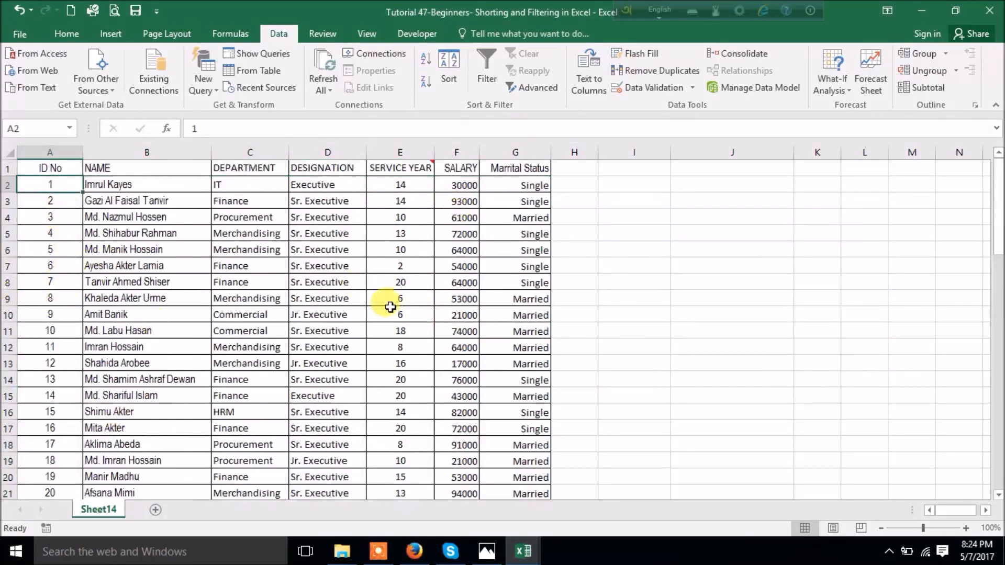
# Step: Change the first sort level to DEPARTMENT, A to Z, keep DESIGNATION as the second level, and apply the sort
pyautogui.click(457, 64)
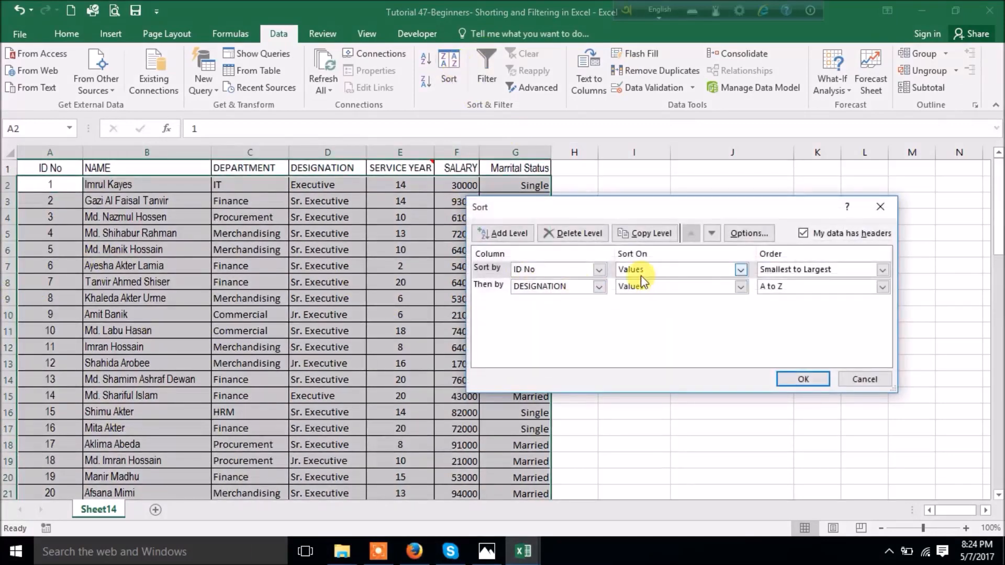
pyautogui.click(599, 269)
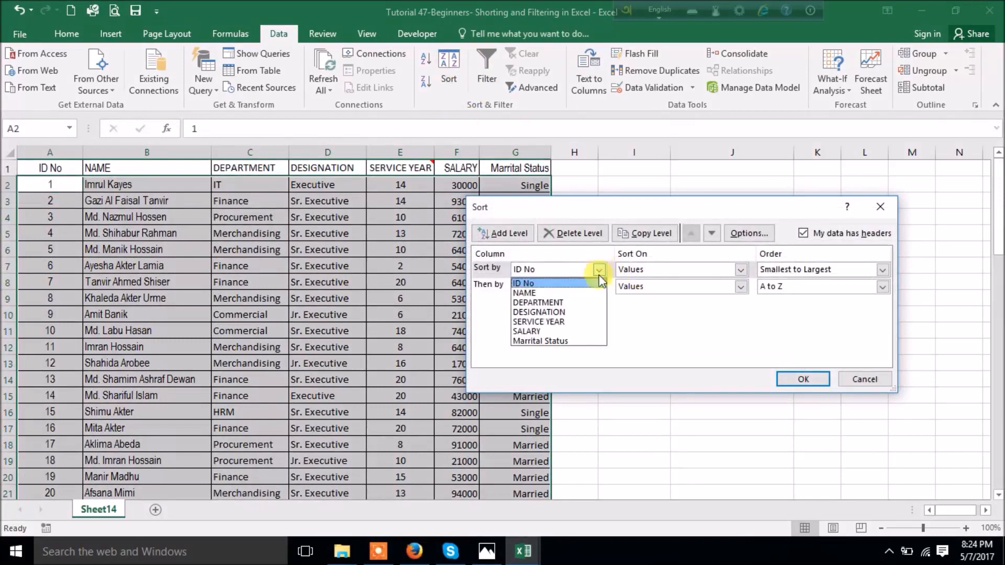
pyautogui.click(560, 303)
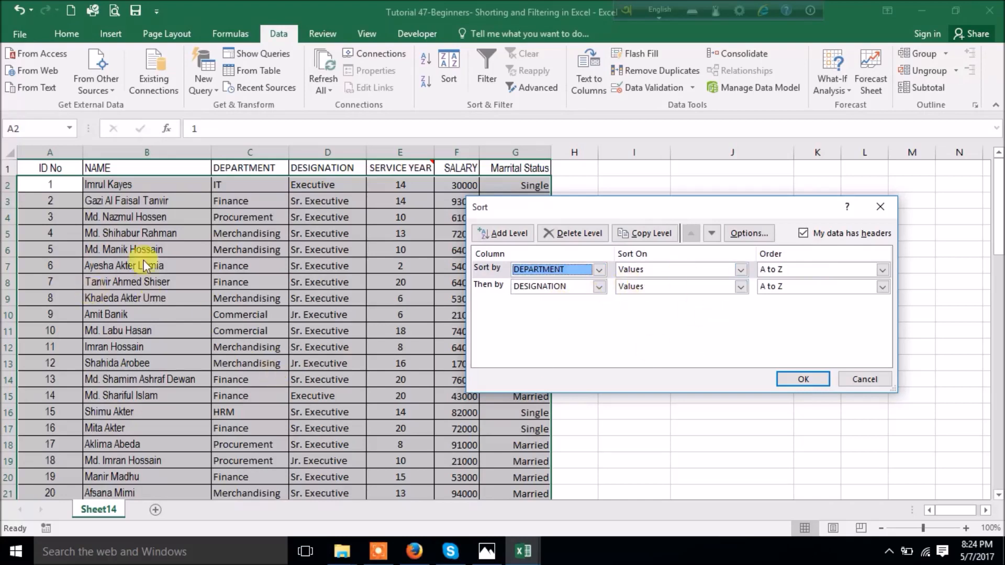
pyautogui.click(802, 379)
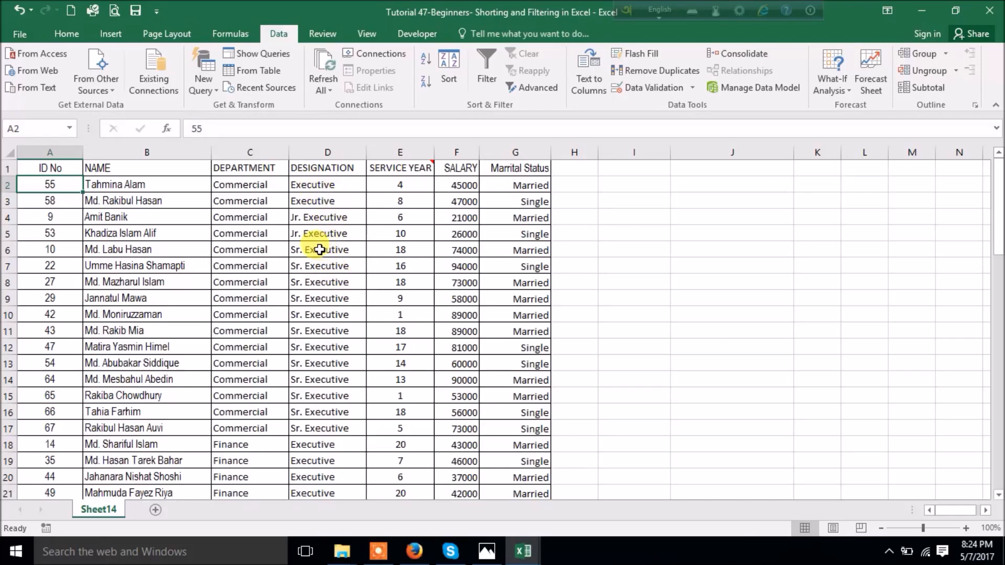
# Step: Examine how the DESIGNATION entries are ordered within each department, starting with the Sr. Executive rows in Commercial
pyautogui.moveTo(308, 251); pyautogui.dragTo(309, 428)
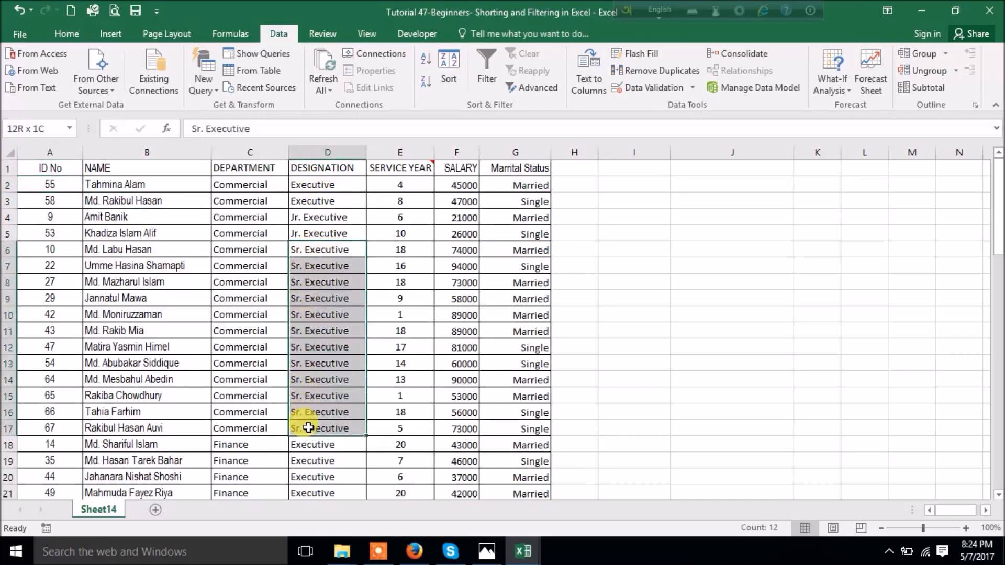
pyautogui.scroll(-2, 194, 331)
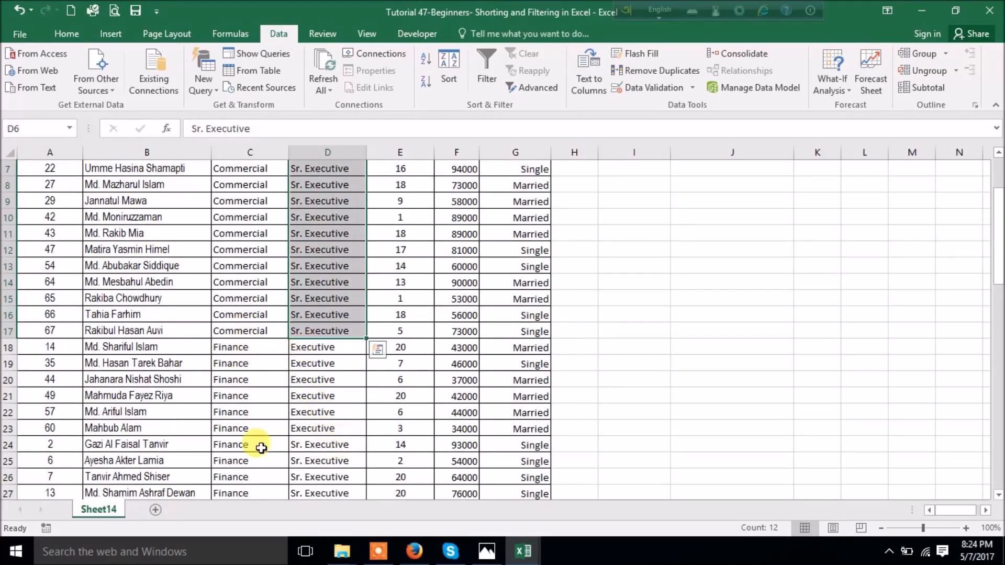
pyautogui.scroll(-1, 277, 430)
pyautogui.scroll(-2, 366, 411)
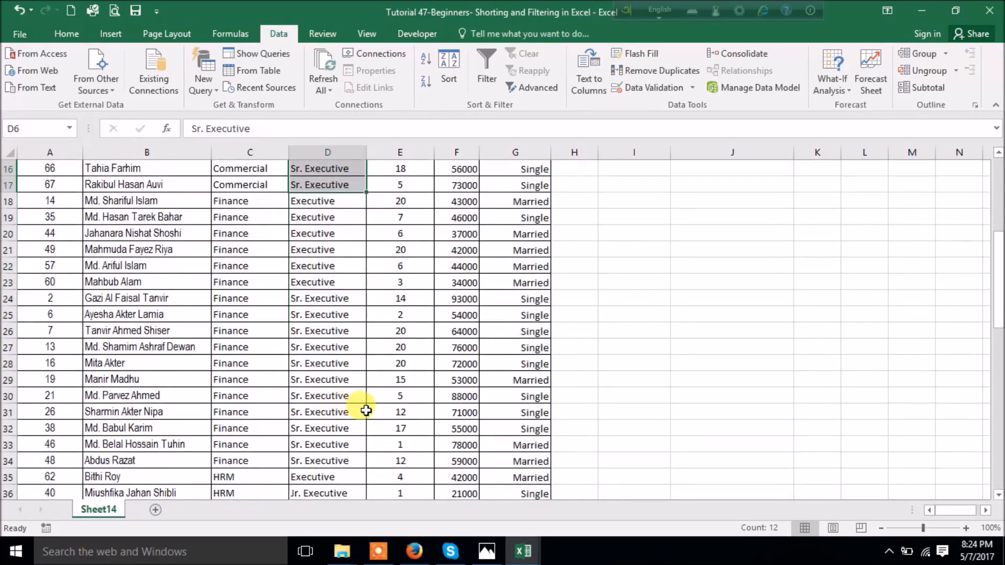
pyautogui.scroll(-2, 344, 398)
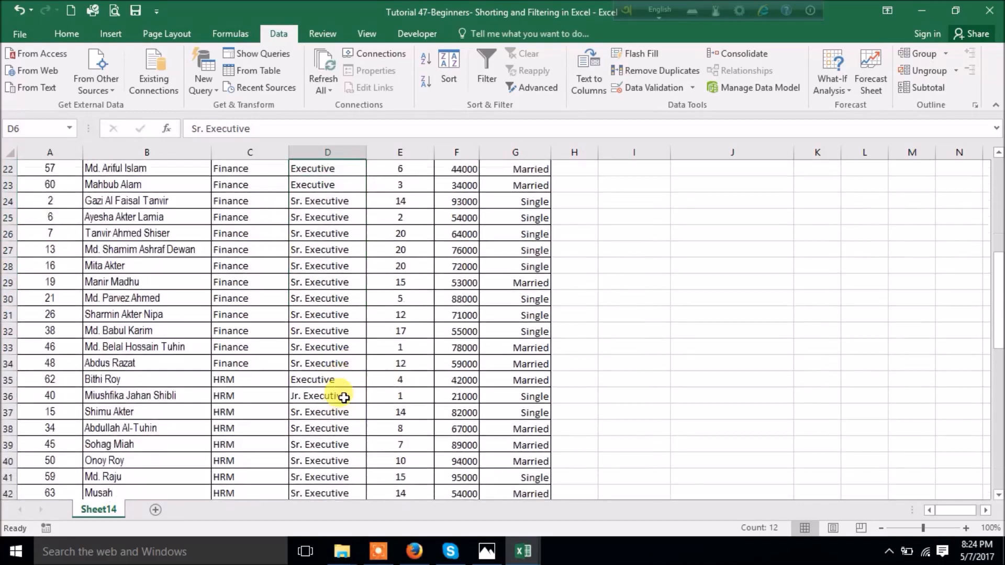
pyautogui.scroll(-2, 341, 393)
pyautogui.scroll(9, 336, 390)
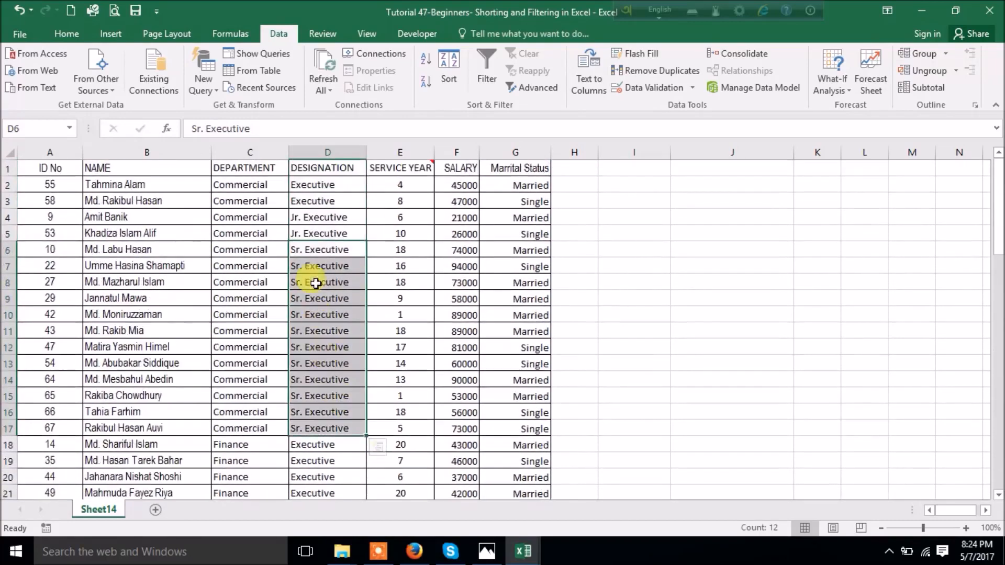
# Step: Reopen the custom sort from a single table cell and change the second level to SERVICE YEAR, Smallest to Largest
pyautogui.click(450, 66)
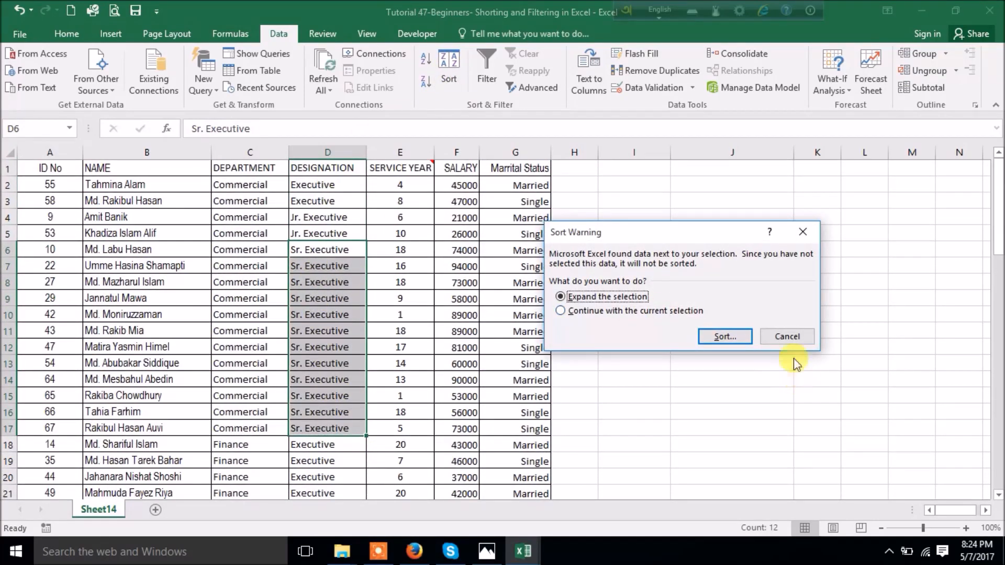
pyautogui.click(787, 336)
pyautogui.click(330, 234)
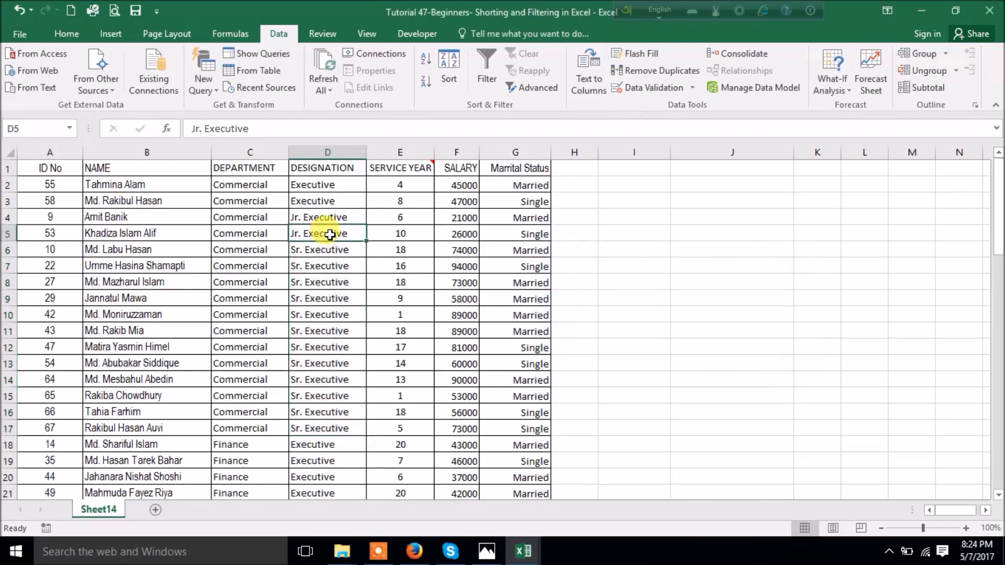
pyautogui.click(448, 68)
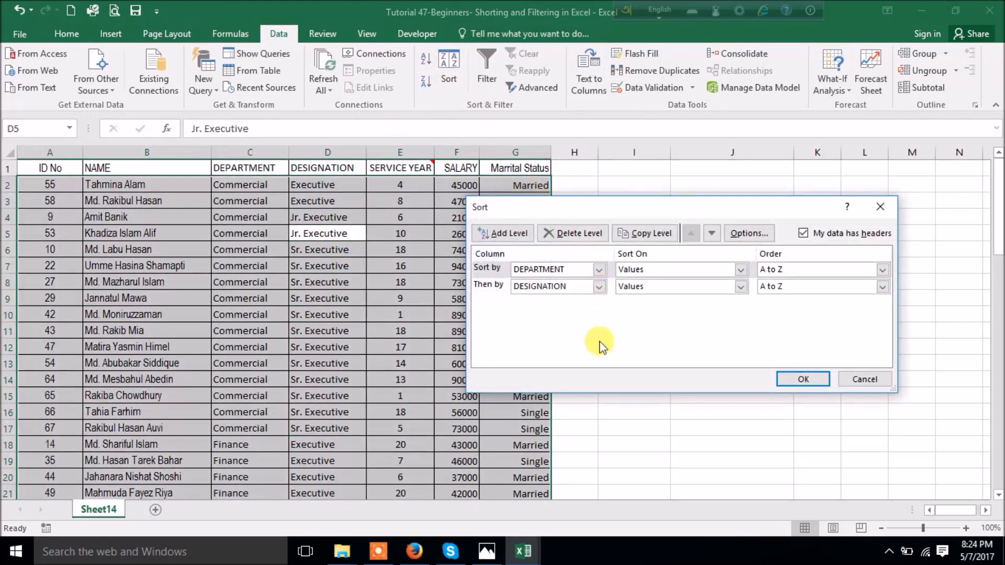
pyautogui.click(599, 287)
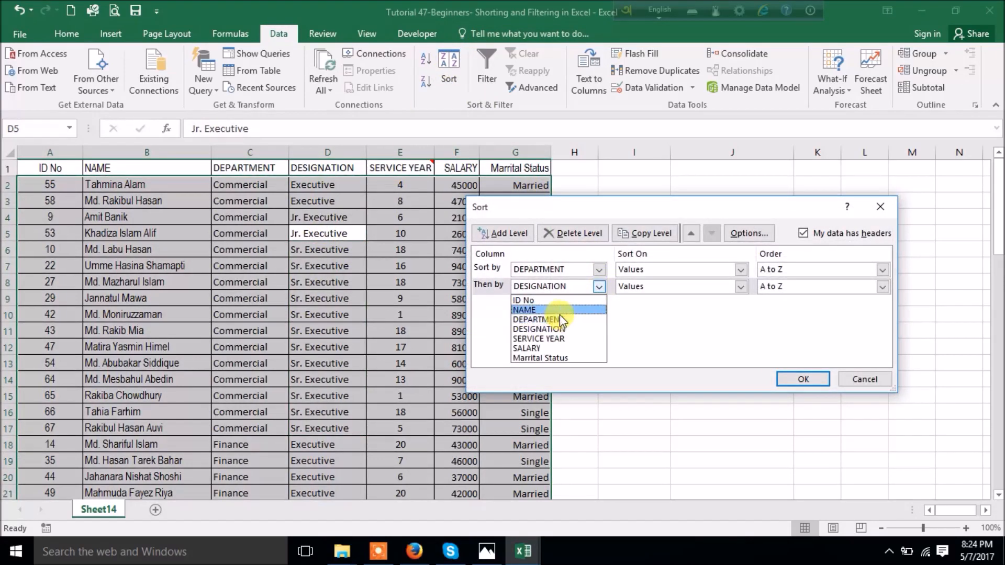
pyautogui.click(542, 339)
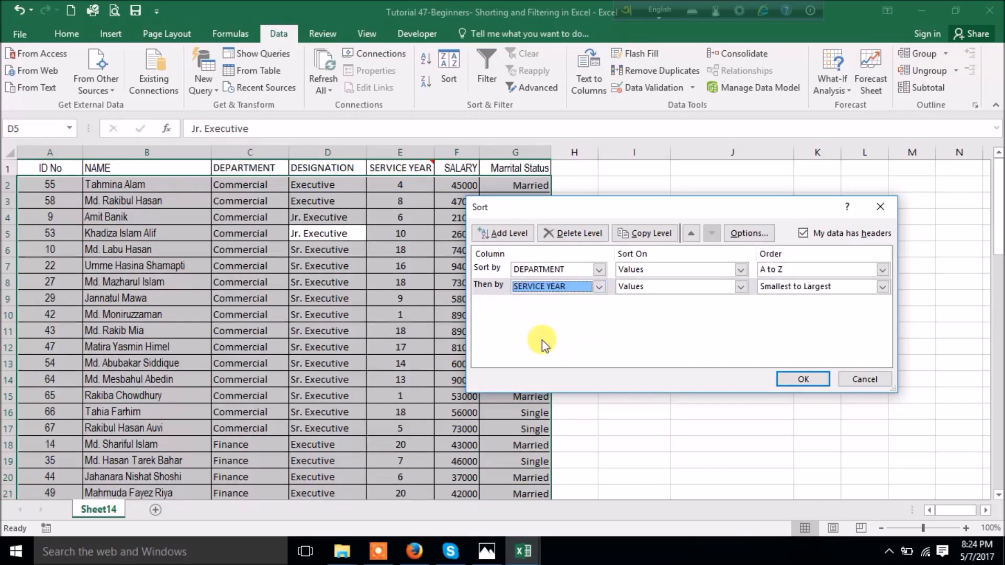
# Step: Add SALARY, Smallest to Largest, as the third level, apply the sort and check the SERVICE YEAR and SALARY columns
pyautogui.click(509, 236)
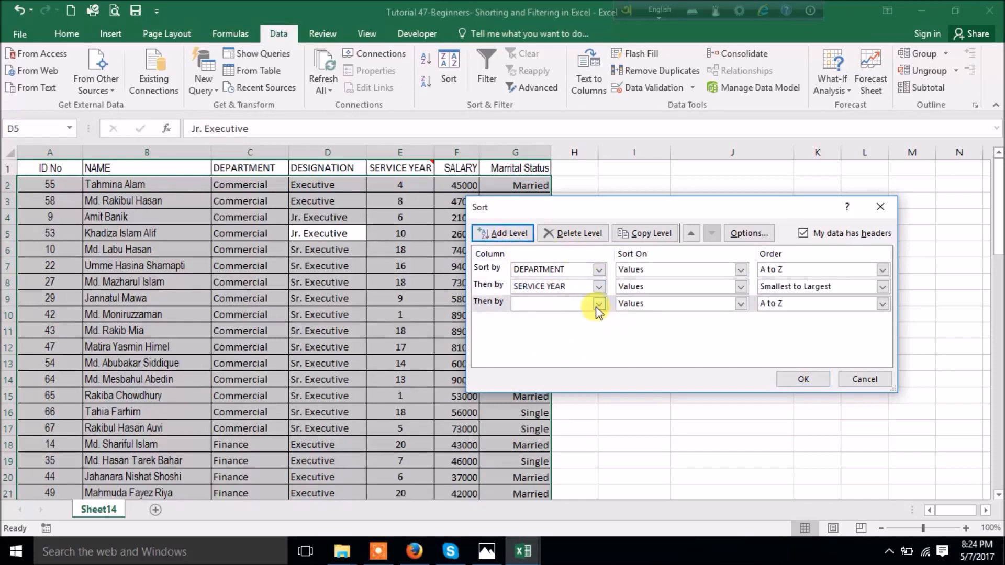
pyautogui.click(598, 305)
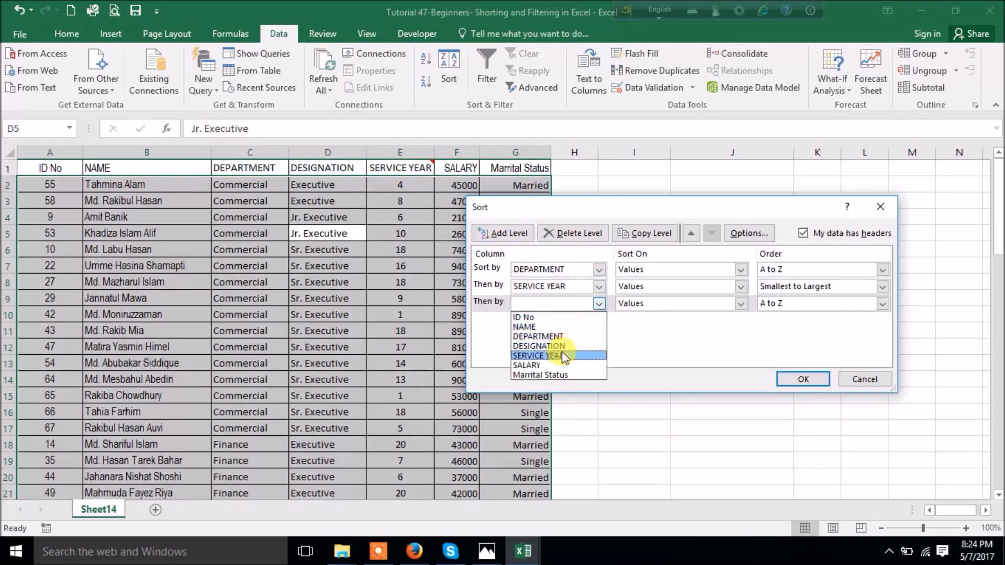
pyautogui.click(555, 364)
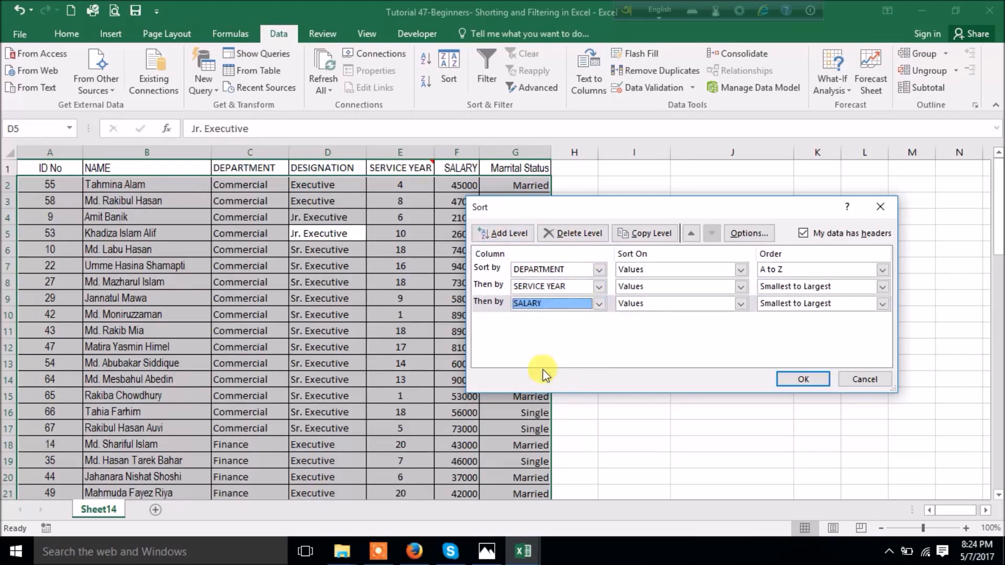
pyautogui.click(802, 379)
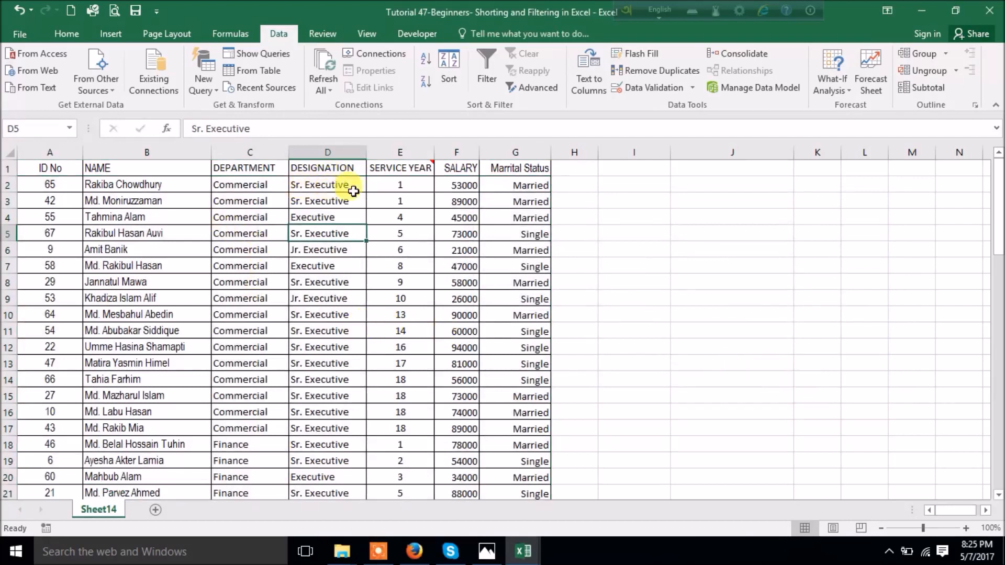
pyautogui.click(412, 186)
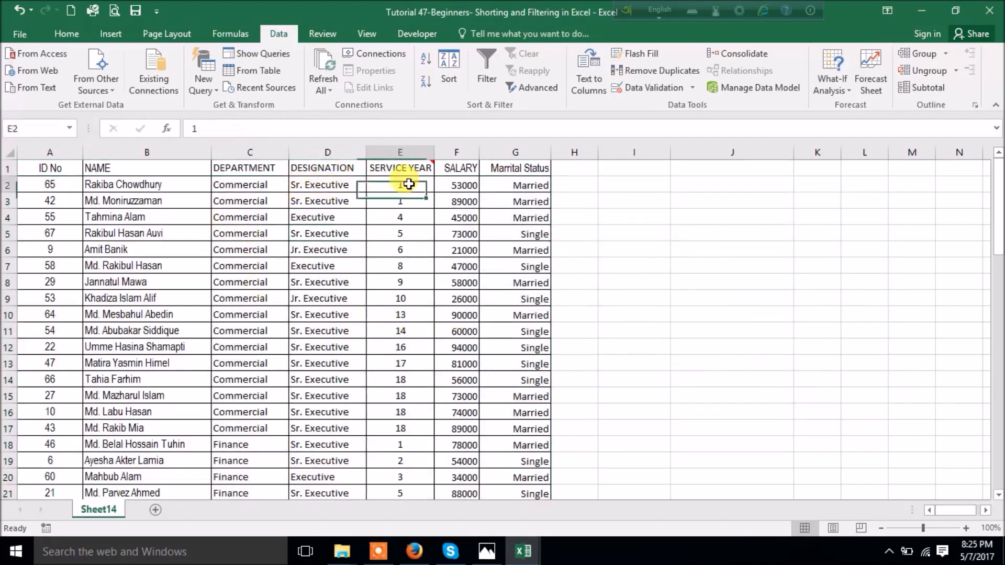
pyautogui.click(463, 185)
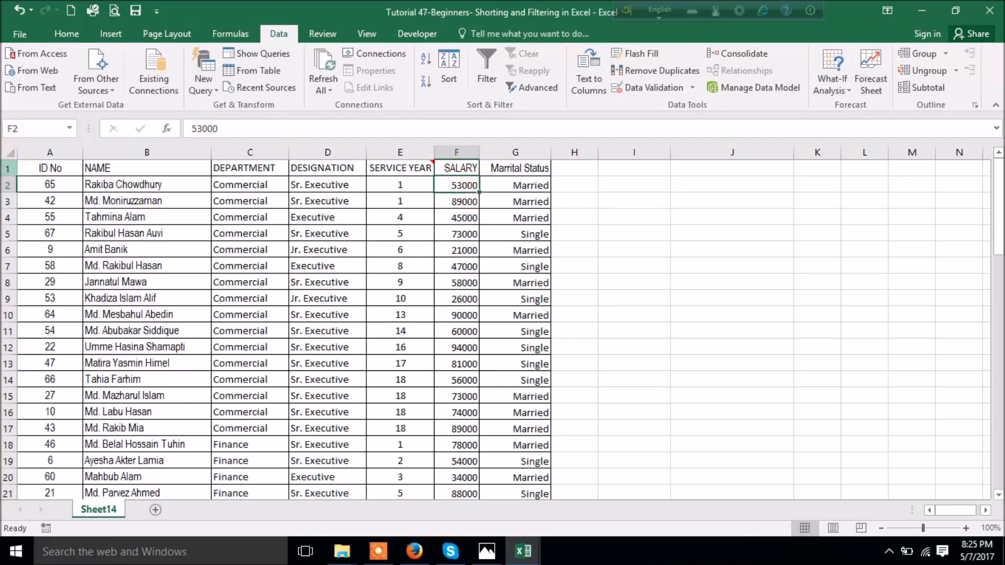
# Step: Select the header cells from ID No to Marrital Status and turn on filtering for them
pyautogui.click(8, 168)
pyautogui.click(240, 234)
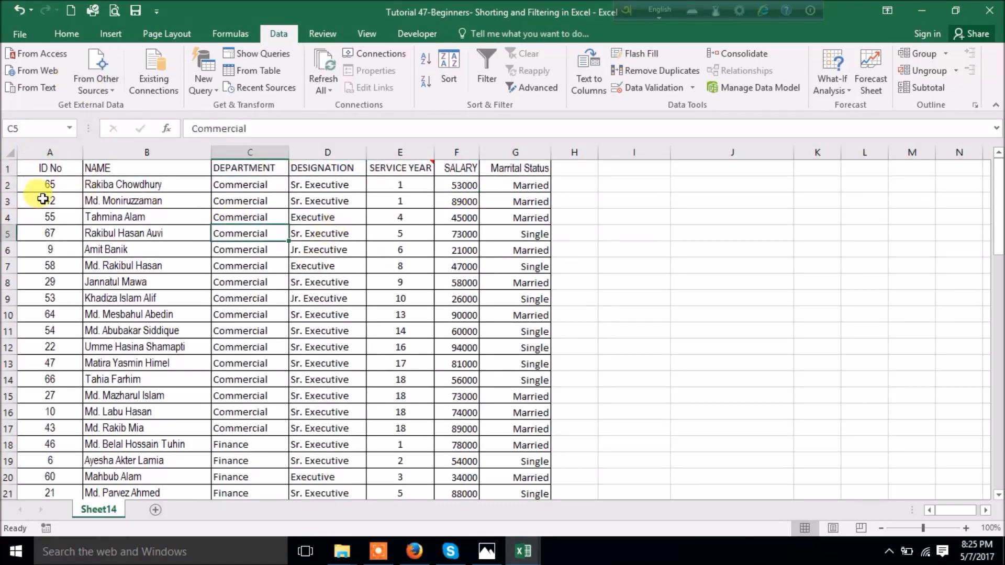
pyautogui.moveTo(45, 168); pyautogui.dragTo(514, 157)
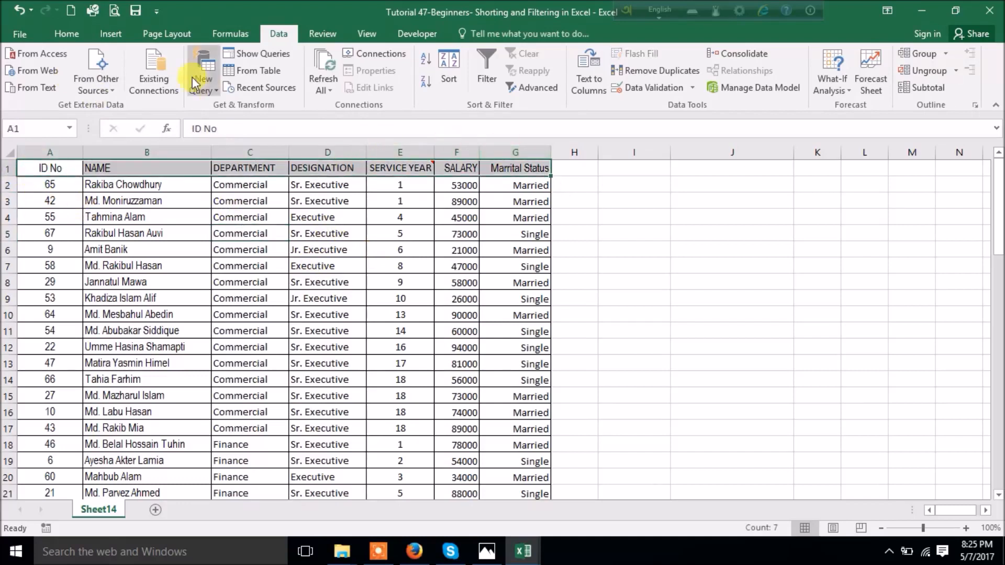
pyautogui.click(59, 34)
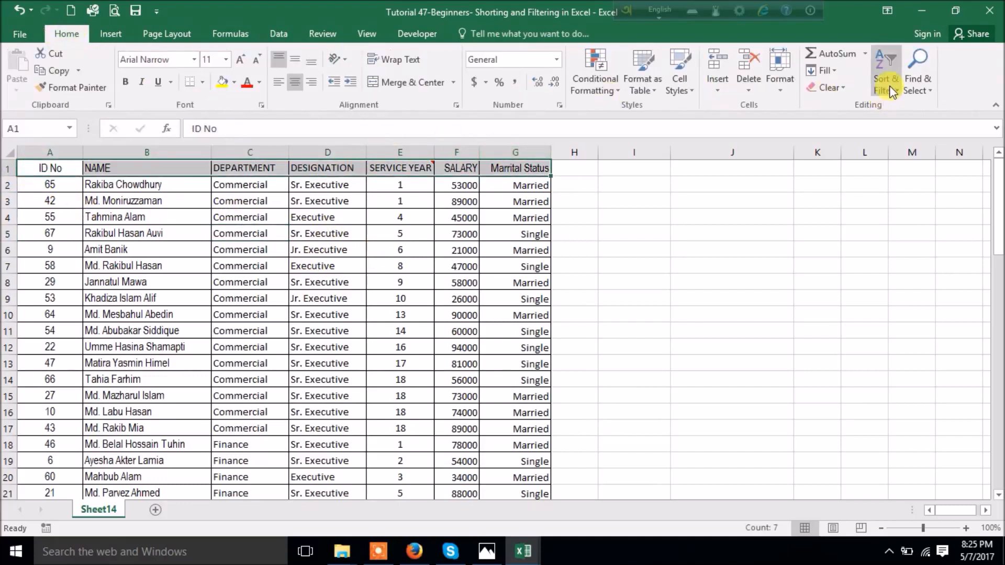
pyautogui.rightClick(54, 168)
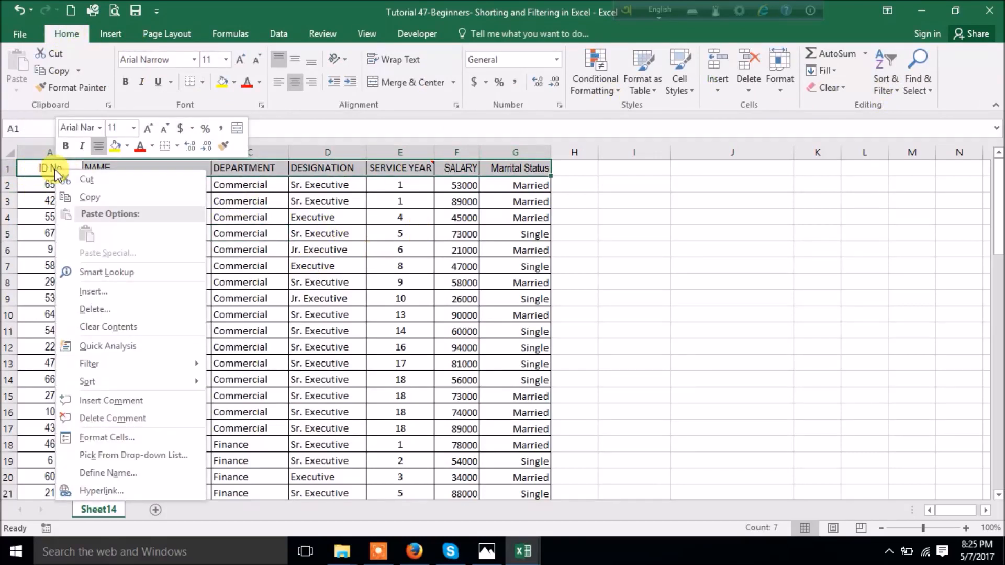
pyautogui.moveTo(101, 363)
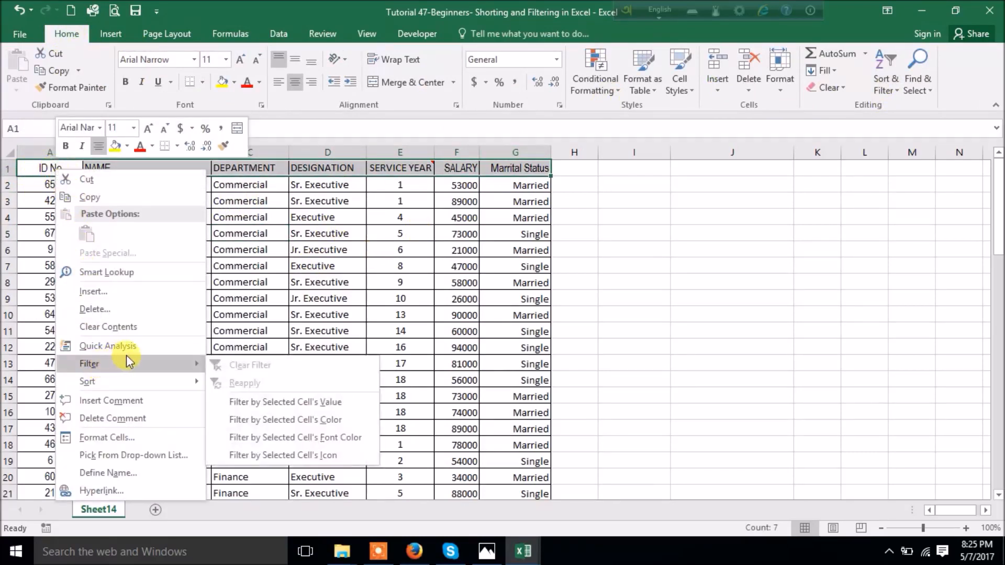
pyautogui.click(893, 86)
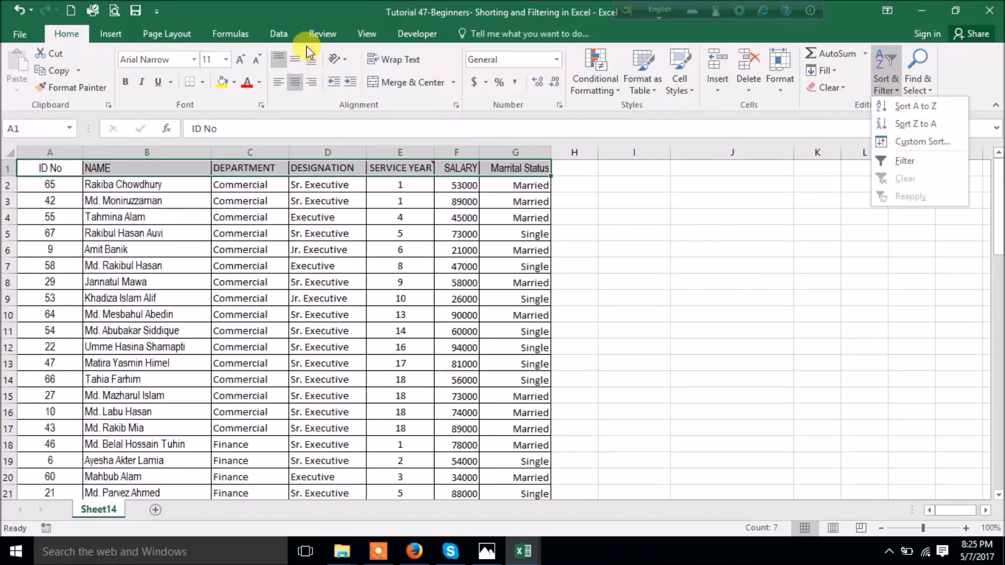
pyautogui.click(286, 38)
pyautogui.click(285, 38)
pyautogui.click(482, 74)
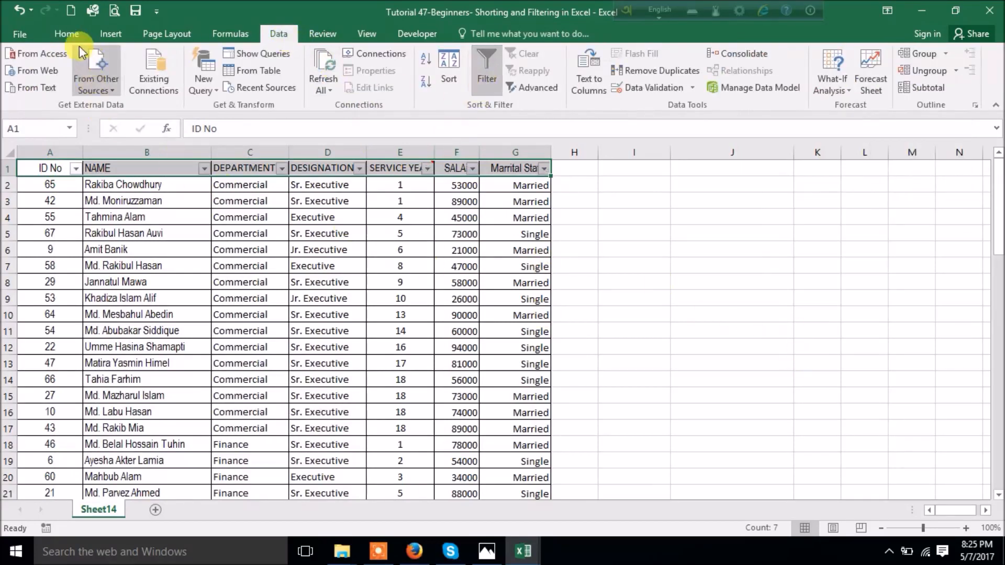
pyautogui.click(68, 36)
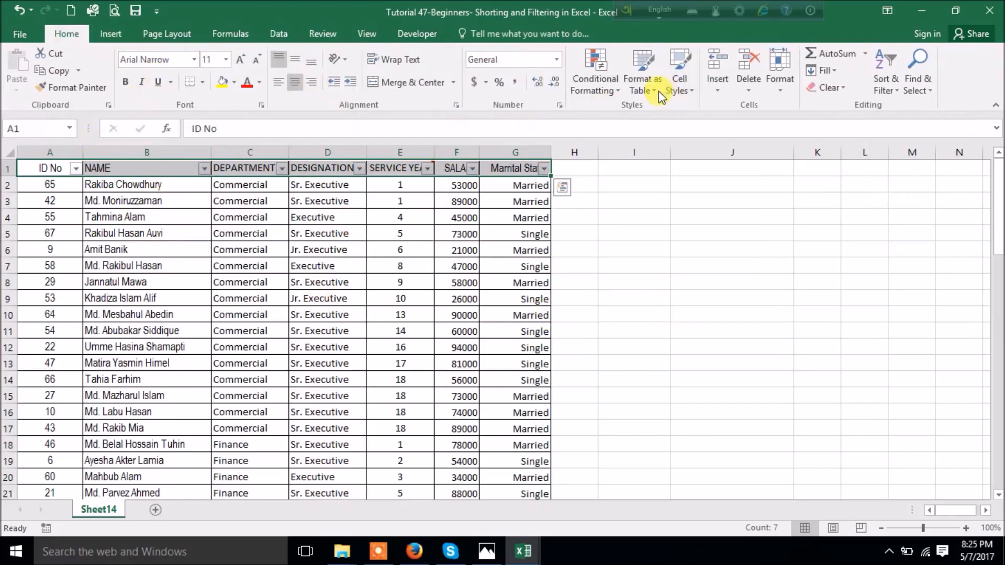
pyautogui.click(108, 31)
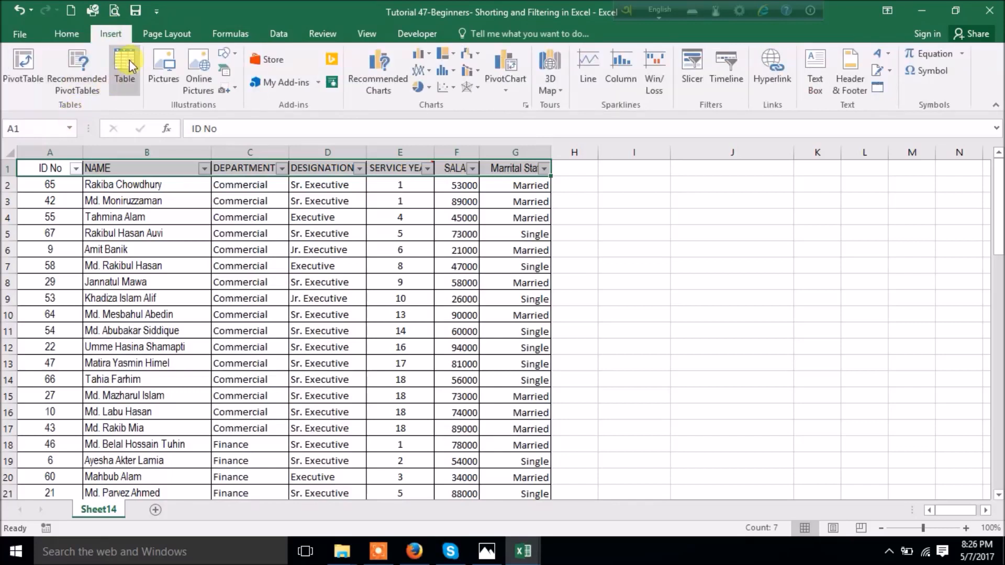
pyautogui.click(677, 267)
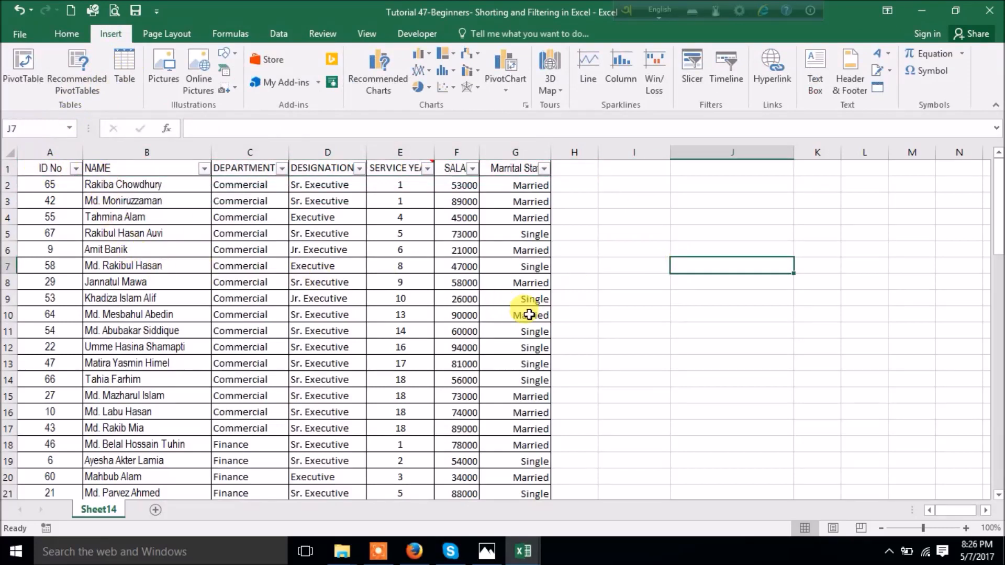
# Step: Filter the DESIGNATION column to show only the Executive rows
pyautogui.click(360, 168)
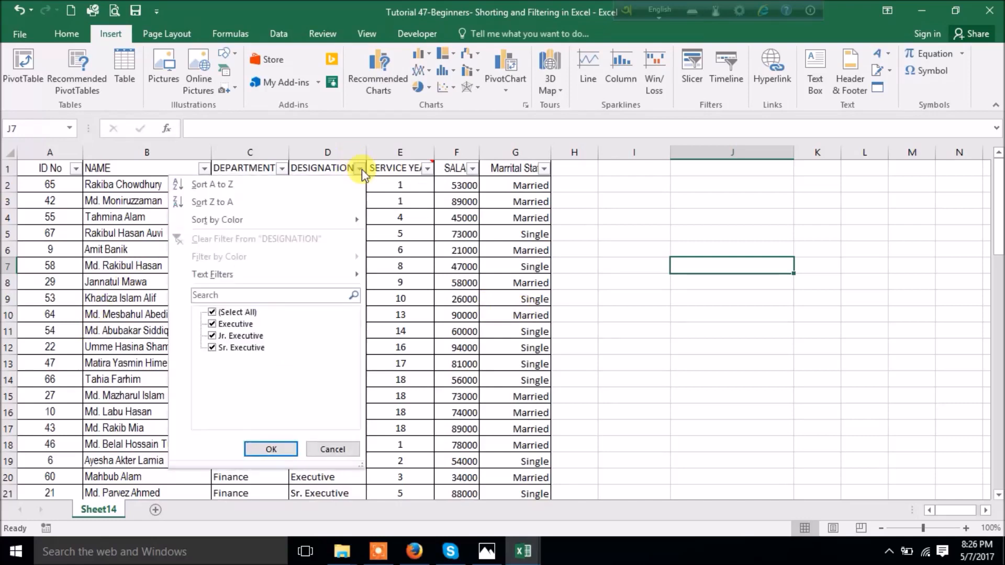
pyautogui.click(213, 312)
pyautogui.click(212, 324)
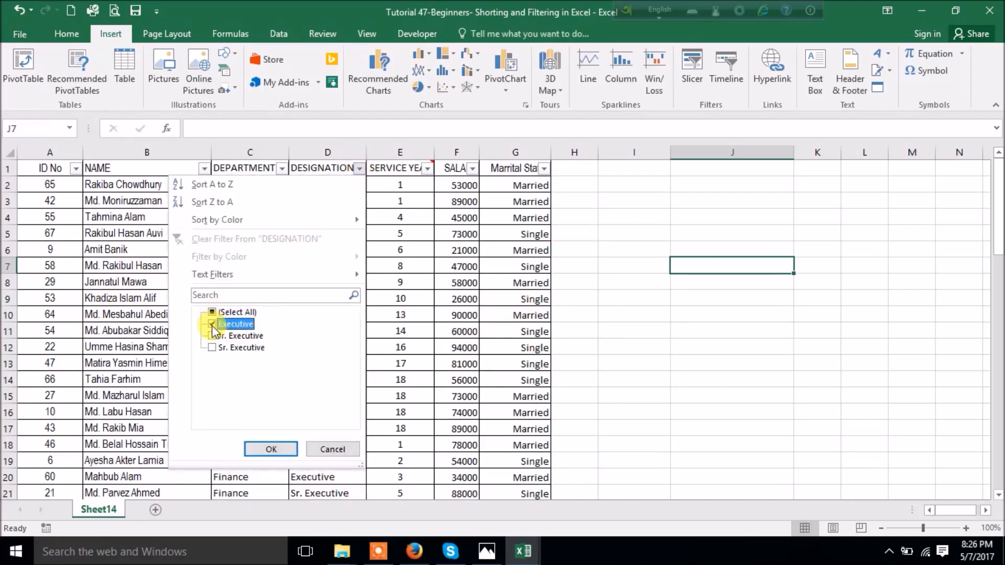
pyautogui.click(270, 448)
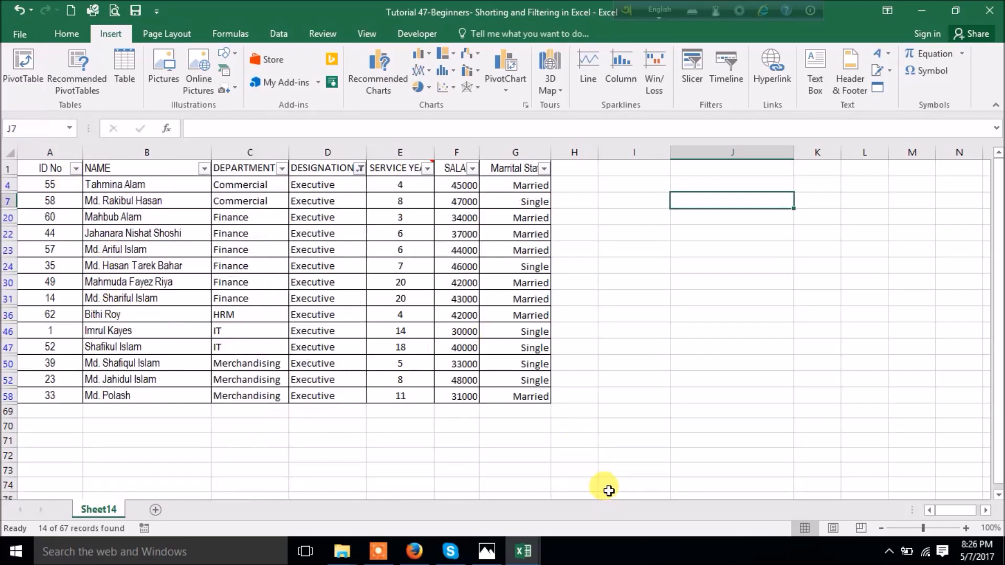
# Step: Add Jr. Executive to the DESIGNATION filter alongside Executive and look through the filtered rows
pyautogui.click(360, 168)
pyautogui.click(241, 336)
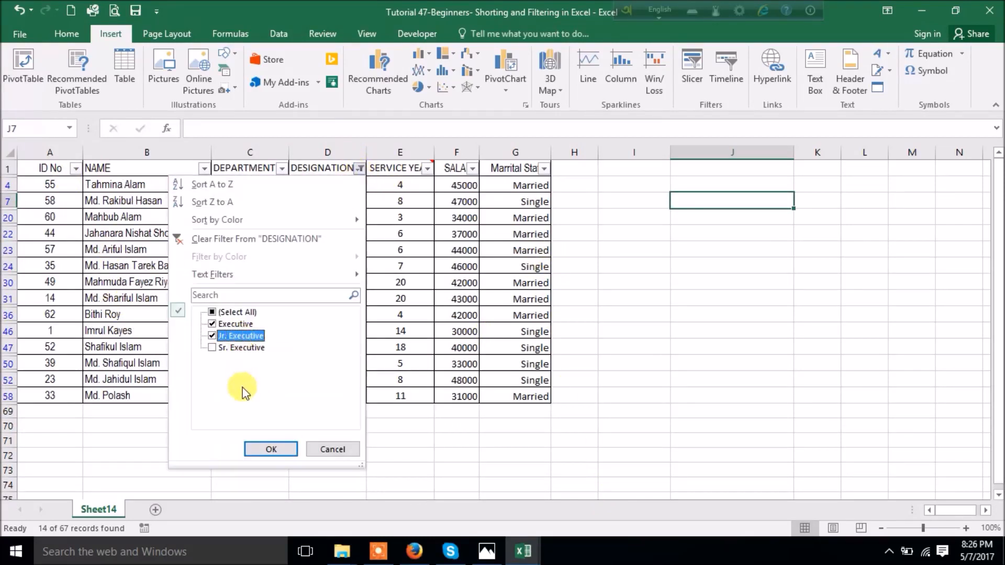
pyautogui.click(249, 450)
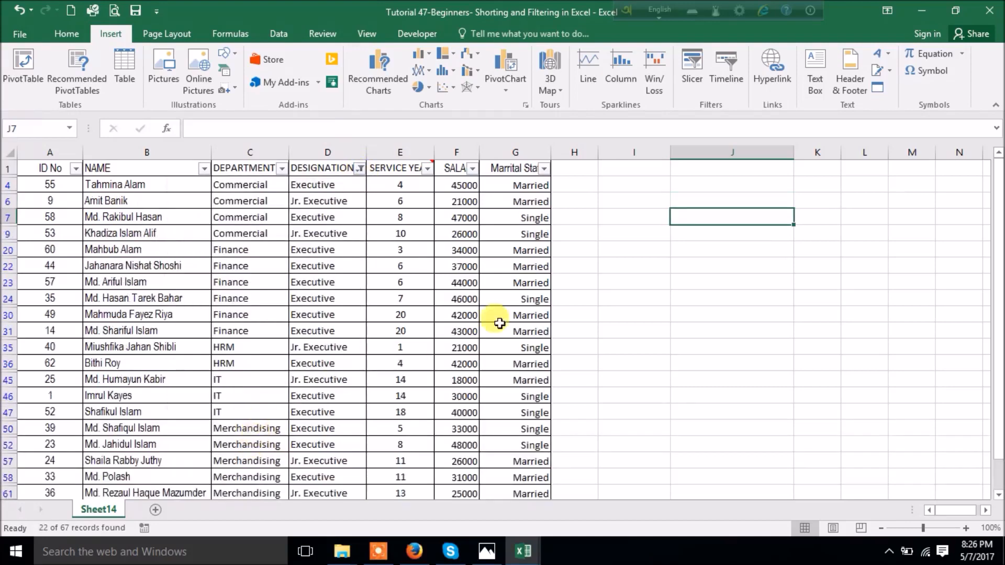
pyautogui.scroll(-5, 524, 293)
pyautogui.scroll(6, 526, 285)
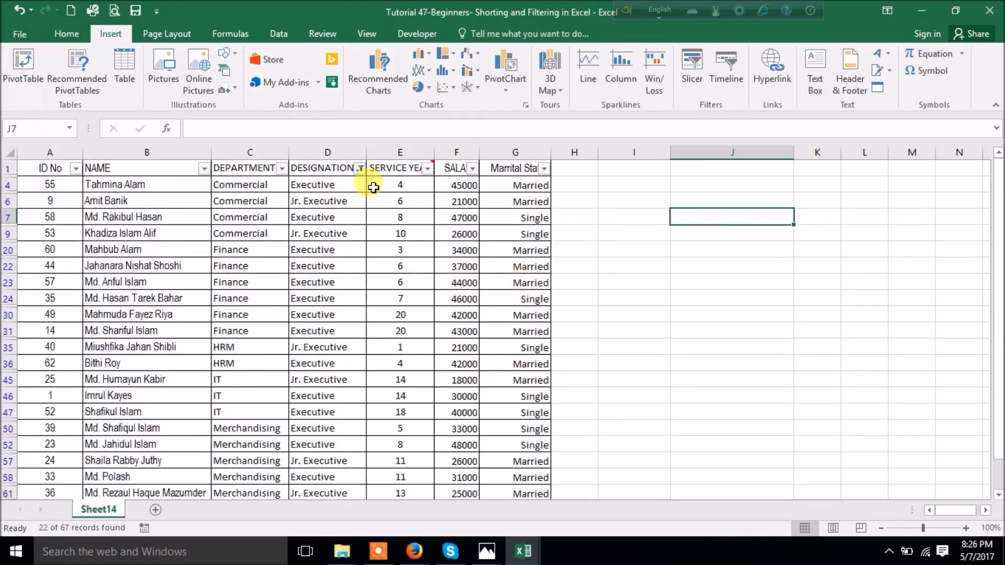
# Step: Reselect all values in the DESIGNATION filter to bring every employee row back
pyautogui.click(360, 169)
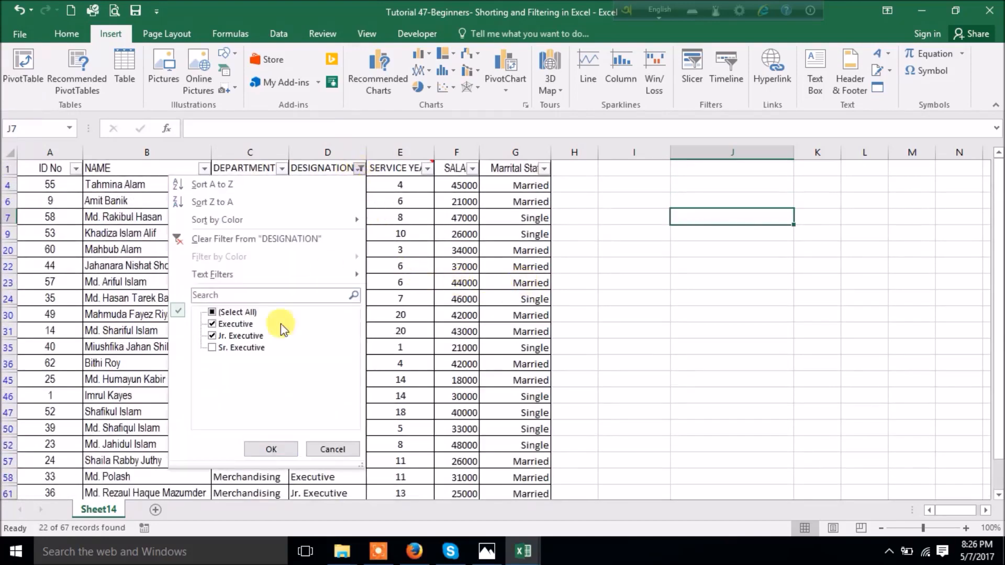
pyautogui.click(233, 313)
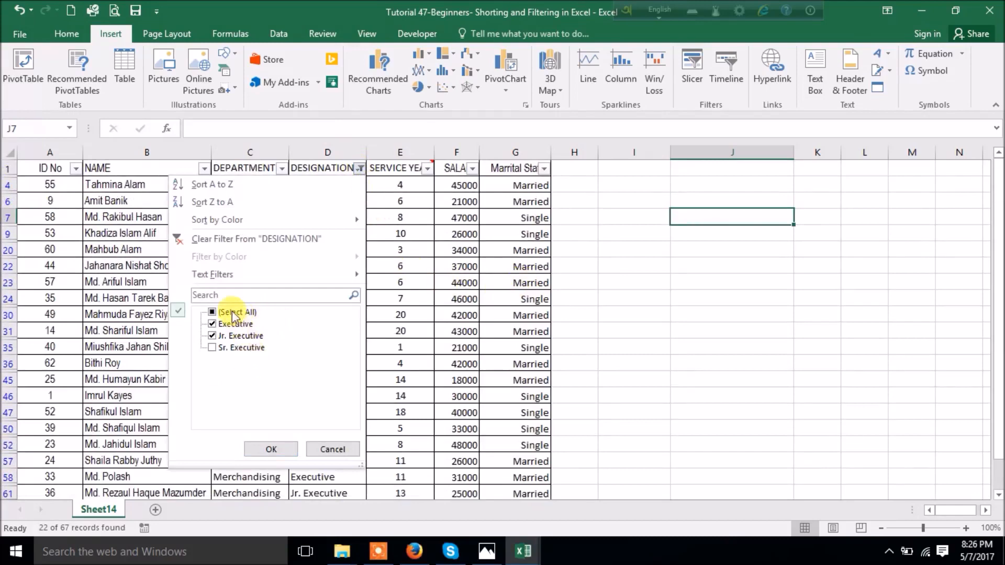
pyautogui.click(267, 448)
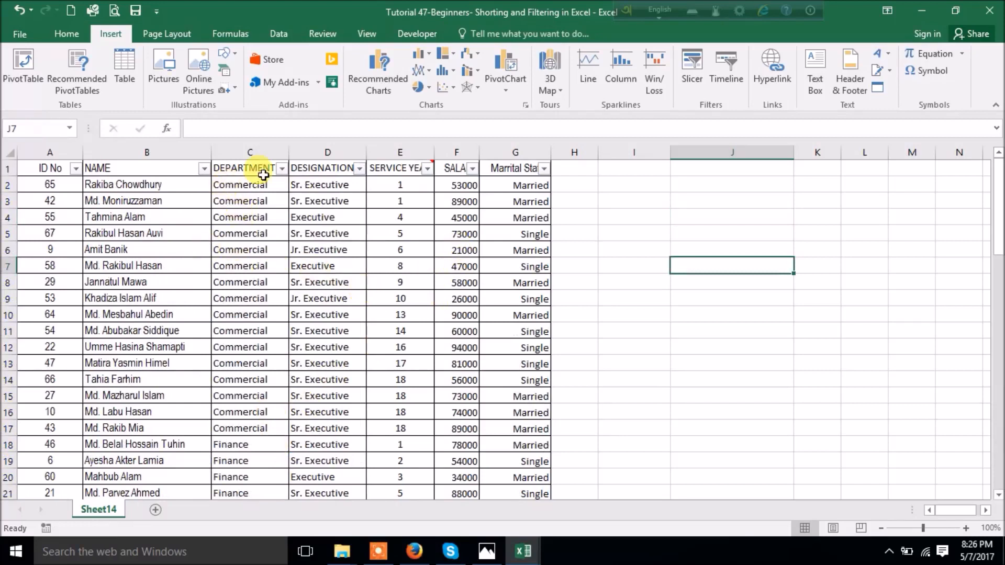
# Step: Filter the DEPARTMENT column to Commercial and Merchandising only and look through the filtered rows
pyautogui.click(282, 168)
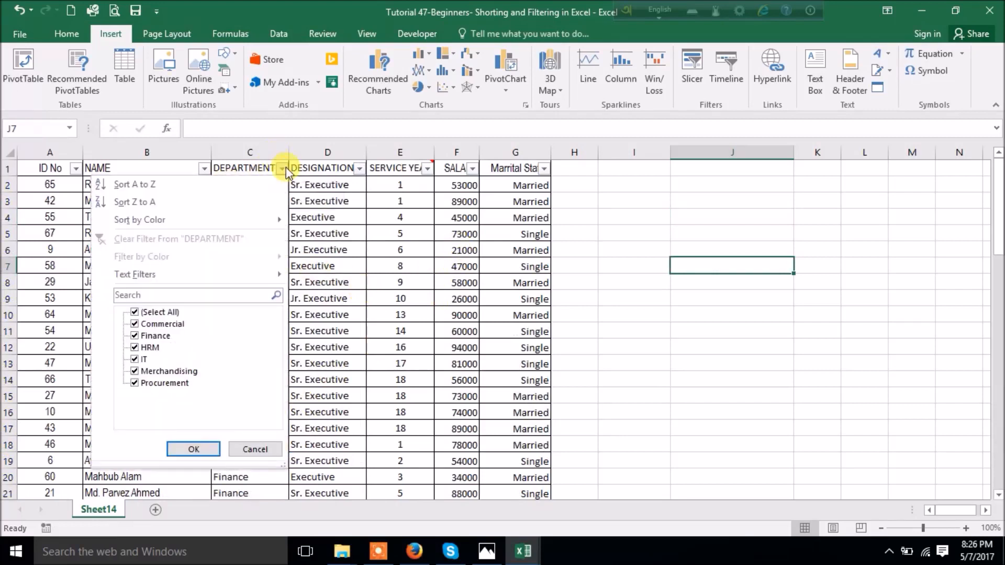
pyautogui.click(164, 313)
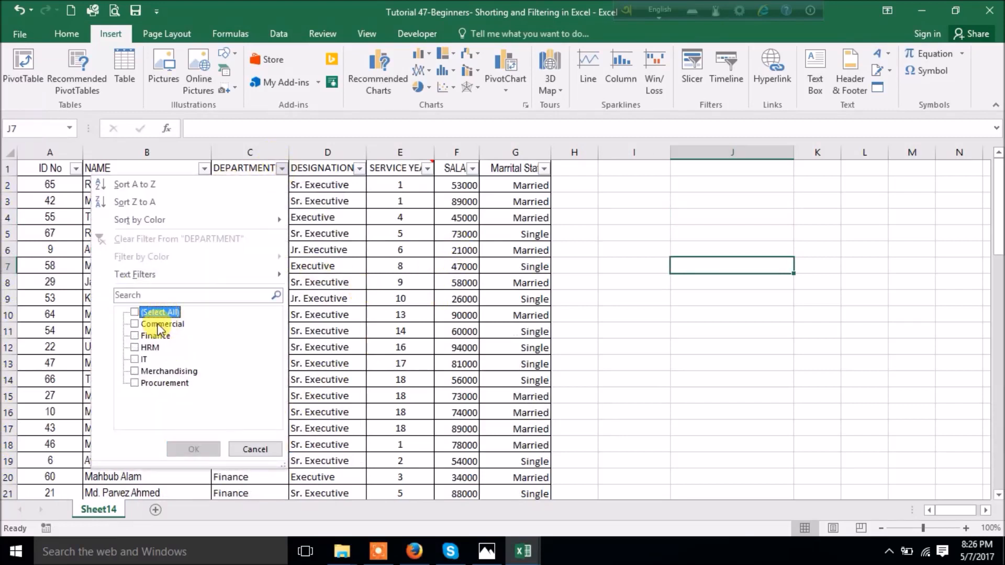
pyautogui.click(160, 325)
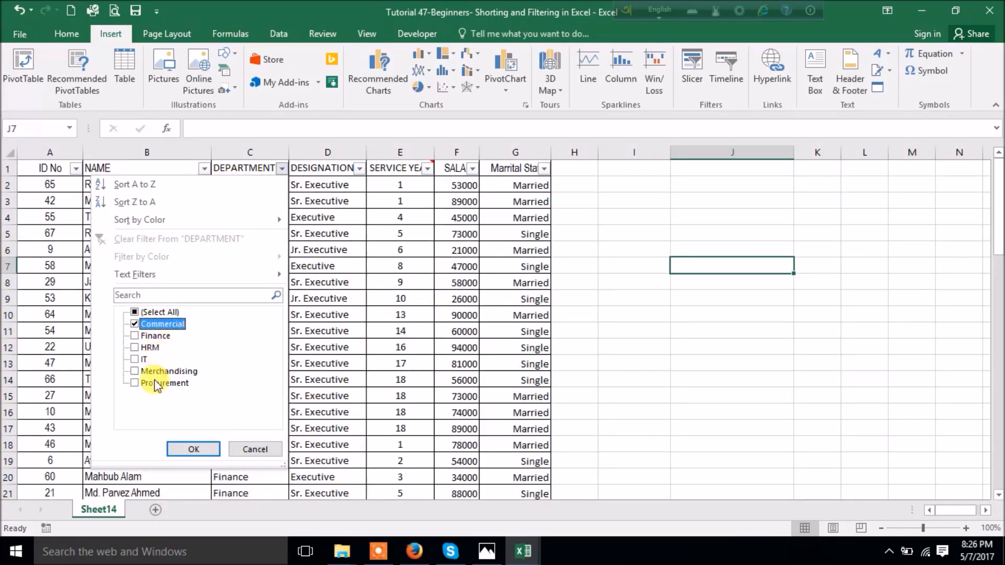
pyautogui.click(160, 371)
pyautogui.click(189, 449)
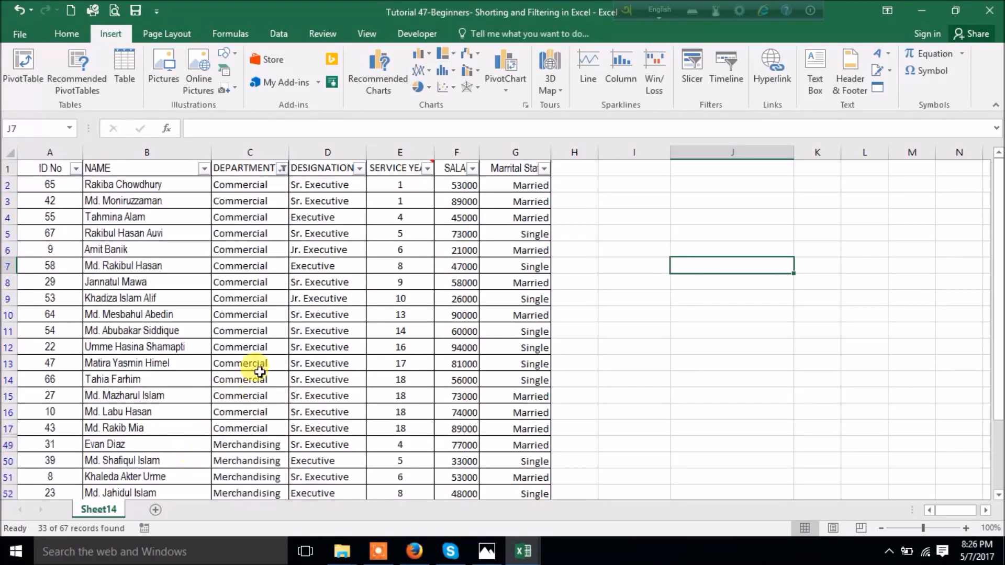
pyautogui.scroll(-6, 285, 333)
pyautogui.scroll(6, 269, 317)
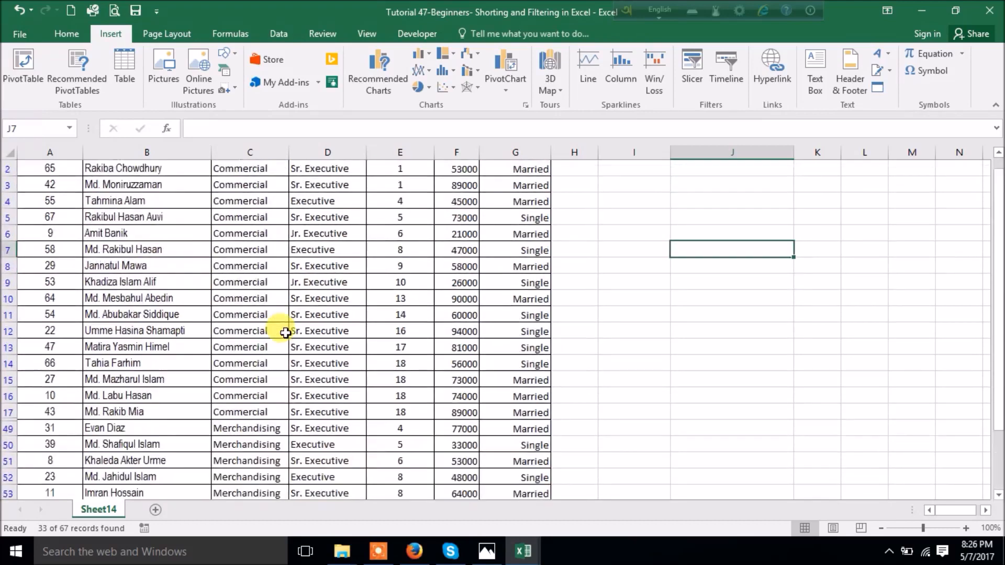
# Step: Exclude Sr. Executive from the DESIGNATION column, keeping Executive and Jr. Executive within the filtered departments
pyautogui.click(360, 169)
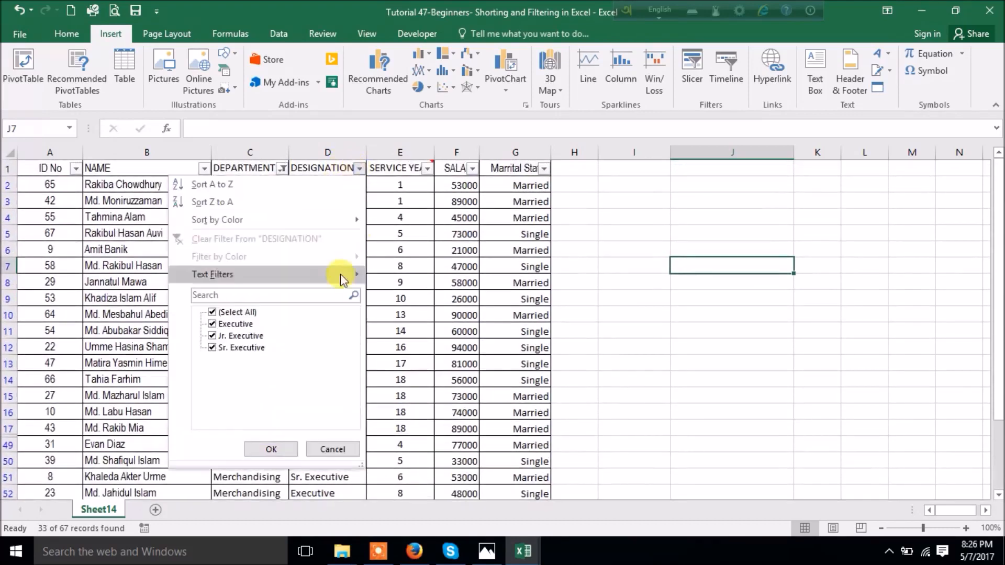
pyautogui.click(223, 349)
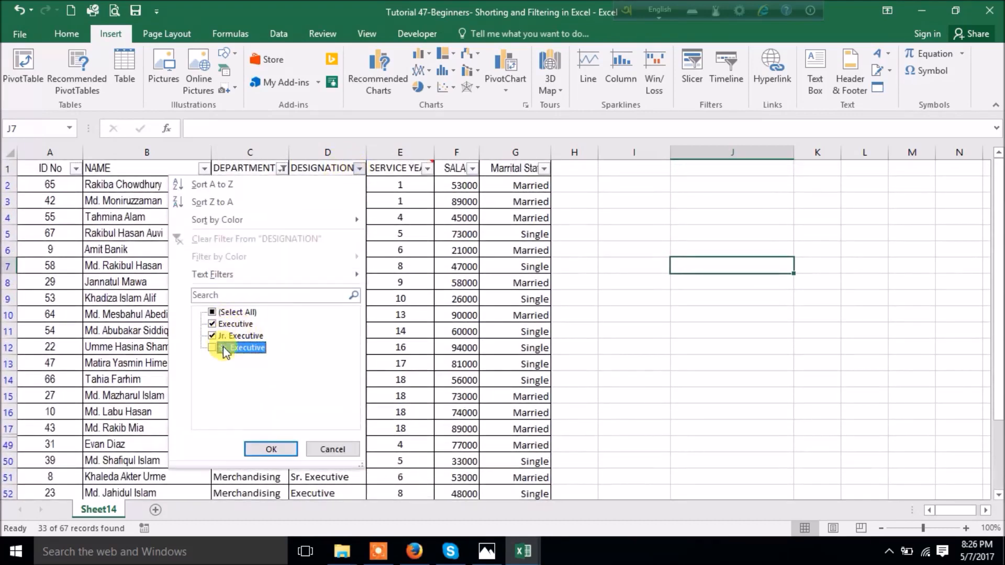
pyautogui.click(269, 451)
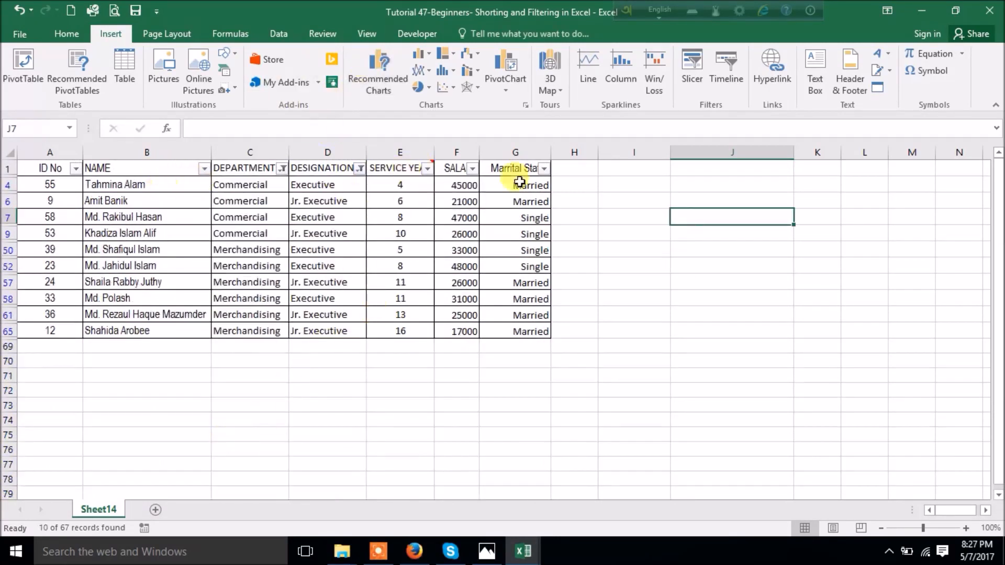
# Step: Filter the SERVICE YEAR column to show only the values 10, 11, 13 and 16
pyautogui.click(427, 168)
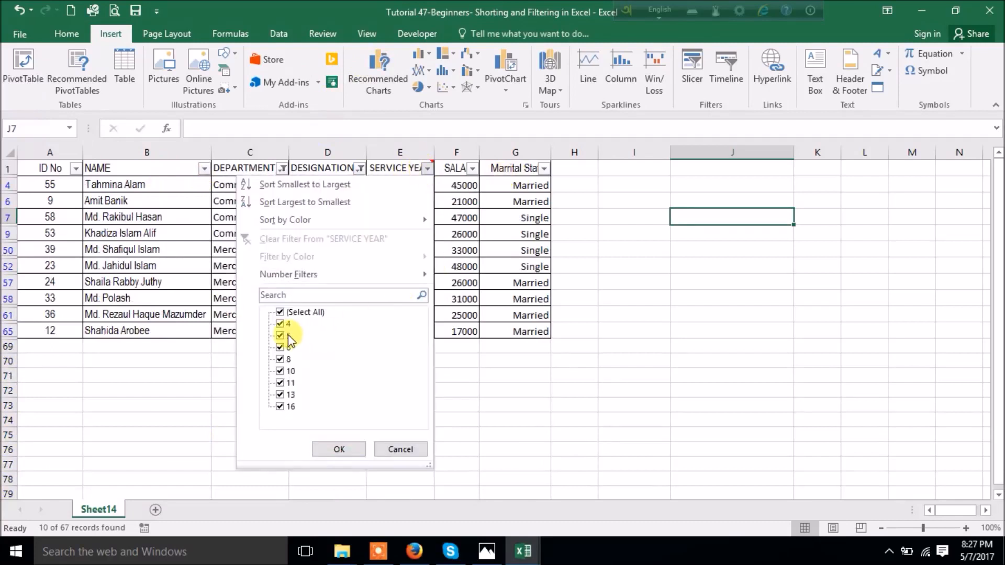
pyautogui.click(287, 314)
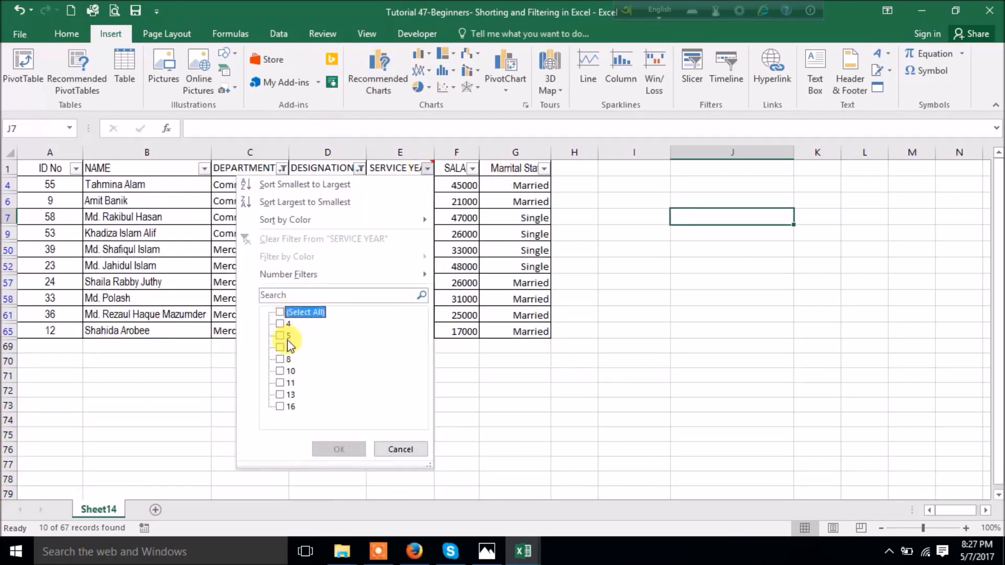
pyautogui.click(280, 372)
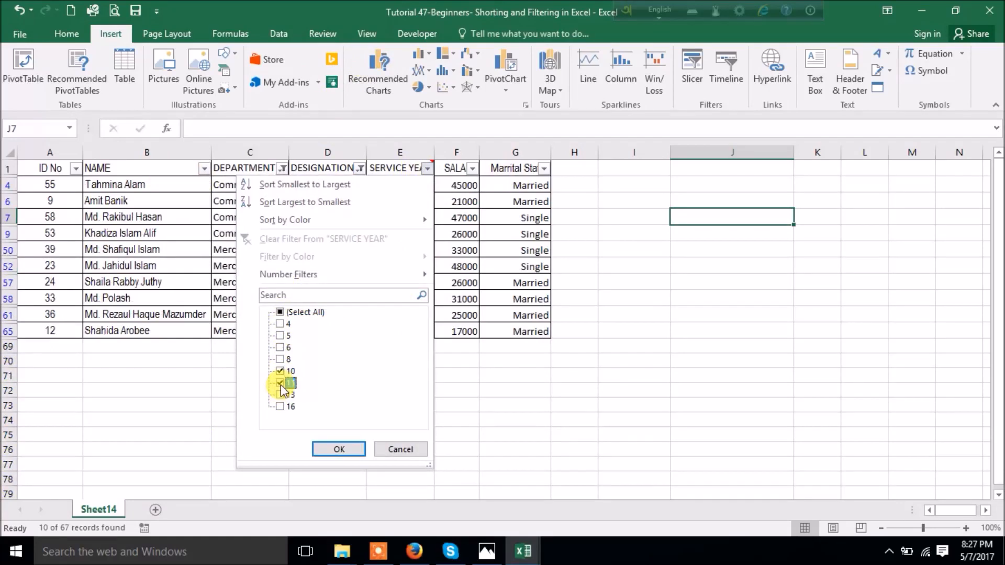
pyautogui.click(281, 396)
pyautogui.click(281, 407)
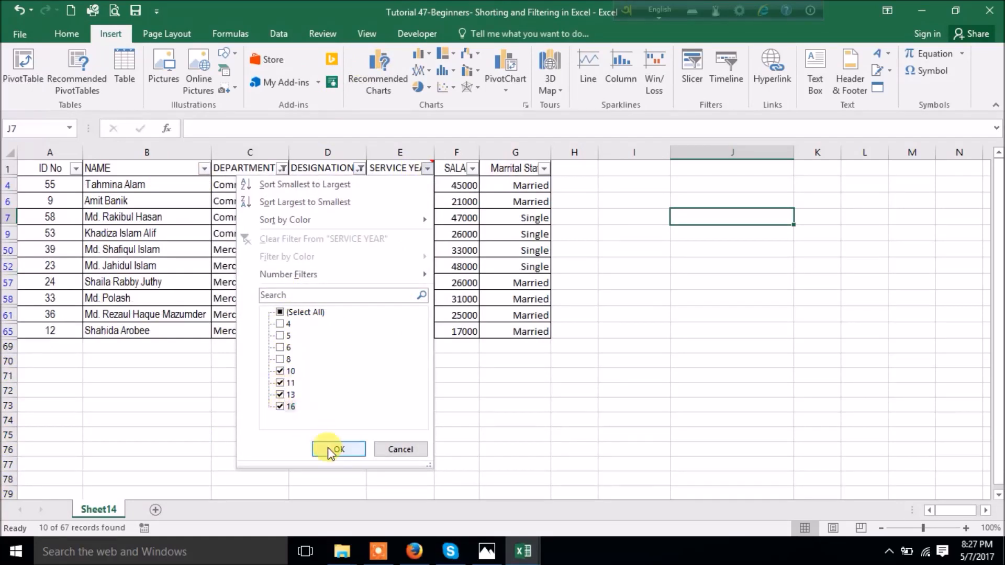
pyautogui.click(331, 449)
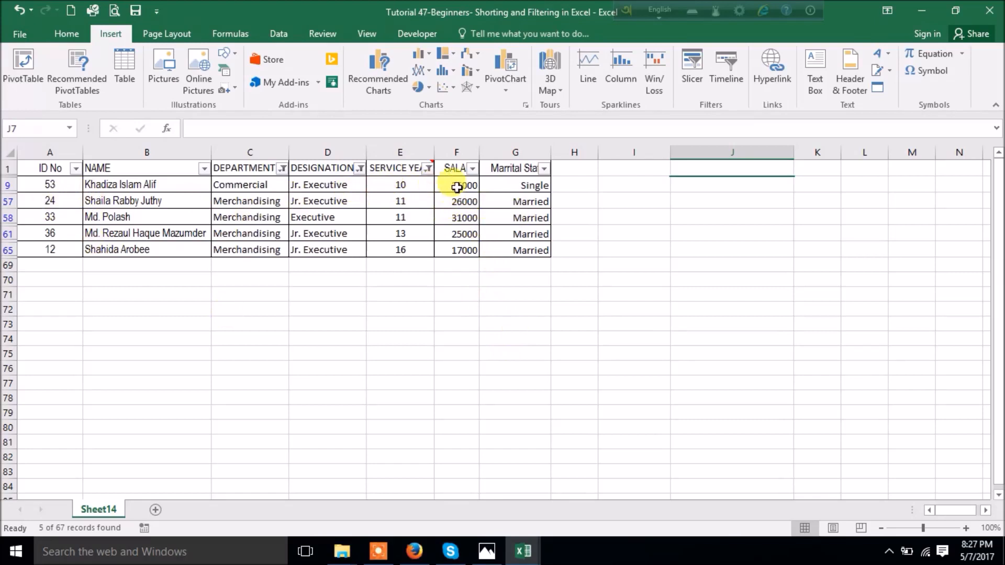
# Step: Select the filtered SALARY cells from F9 down to row 69 to check their summary figures
pyautogui.moveTo(457, 187); pyautogui.dragTo(455, 266)
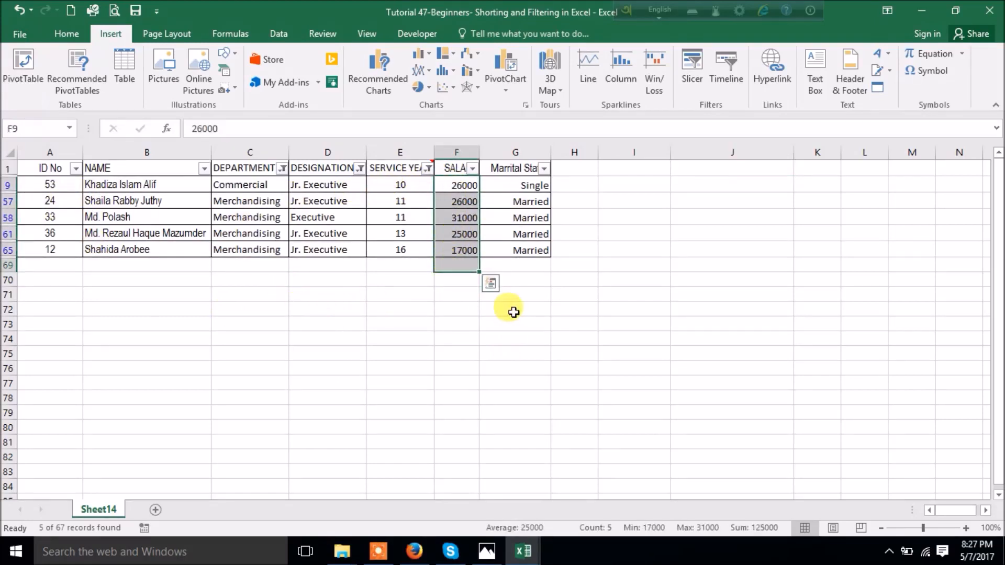
pyautogui.click(378, 551)
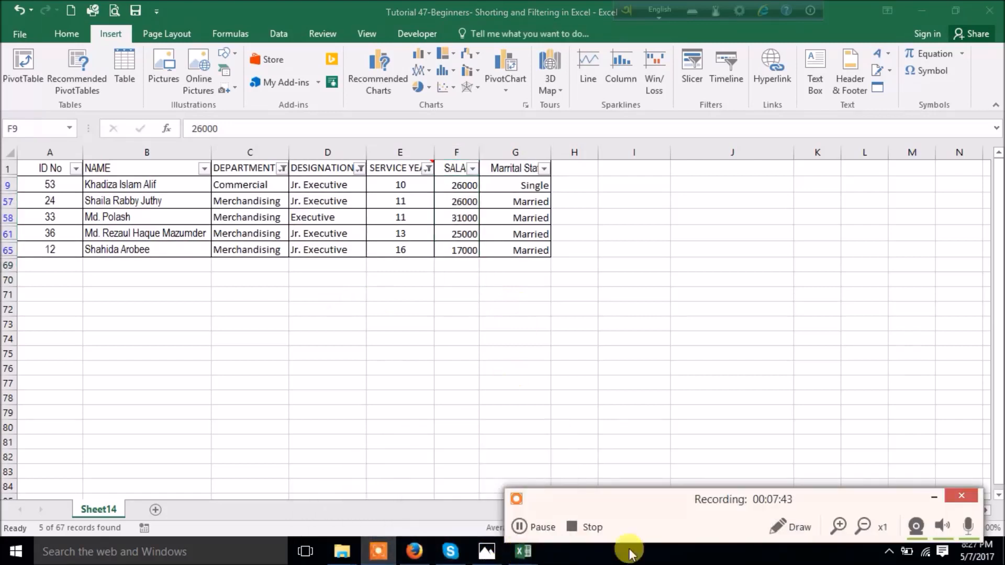
pyautogui.click(935, 497)
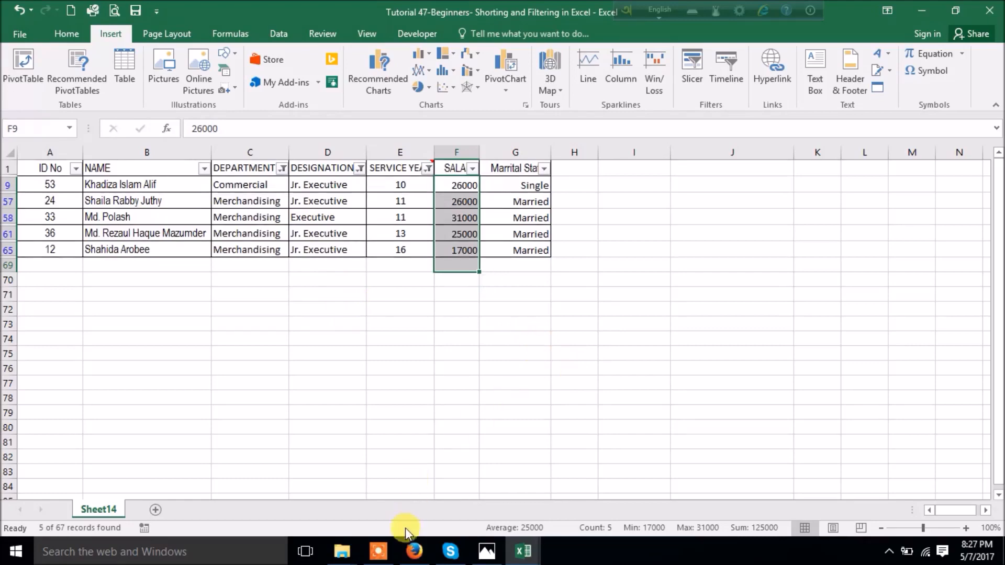
# Step: Switch to Firefox and view the Excel Friend YouTube channel and the Share Your Knowledge Facebook page
pyautogui.click(414, 551)
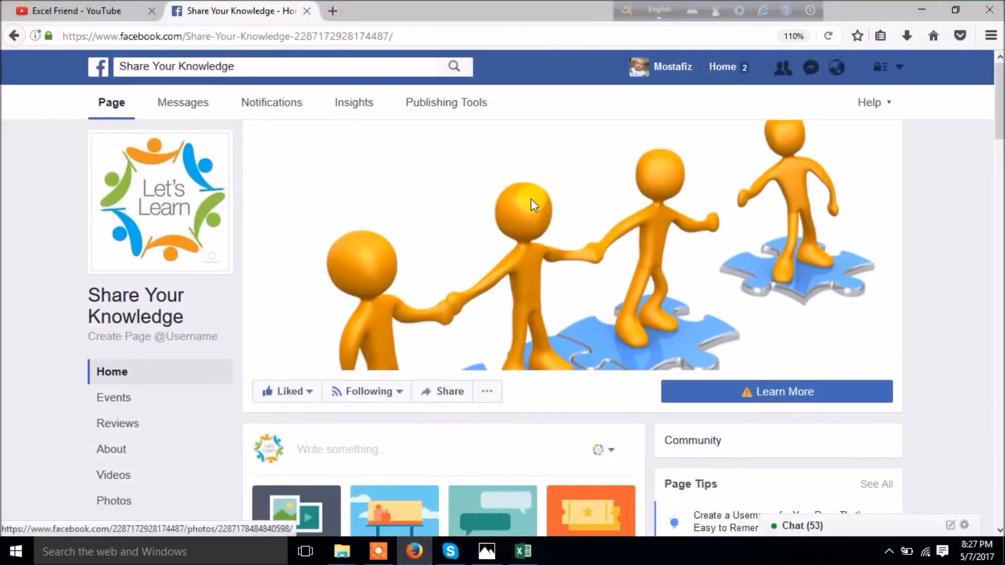
pyautogui.click(85, 11)
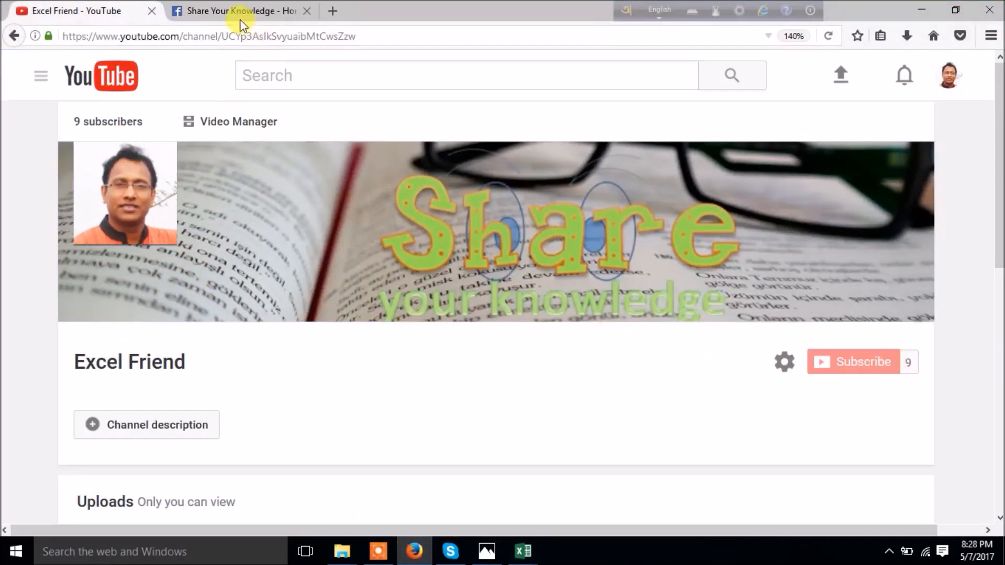
pyautogui.click(237, 13)
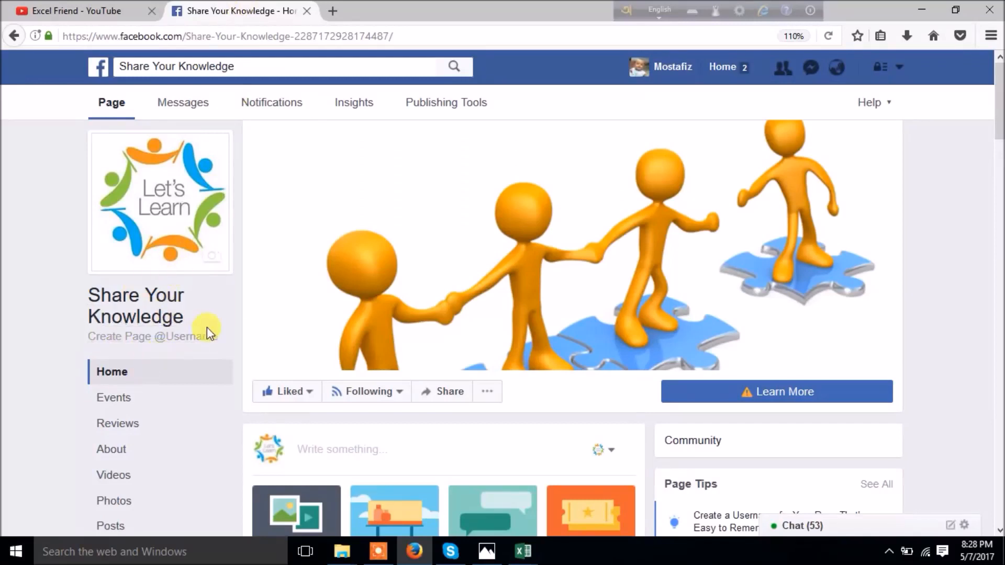
pyautogui.click(404, 396)
pyautogui.moveTo(287, 400)
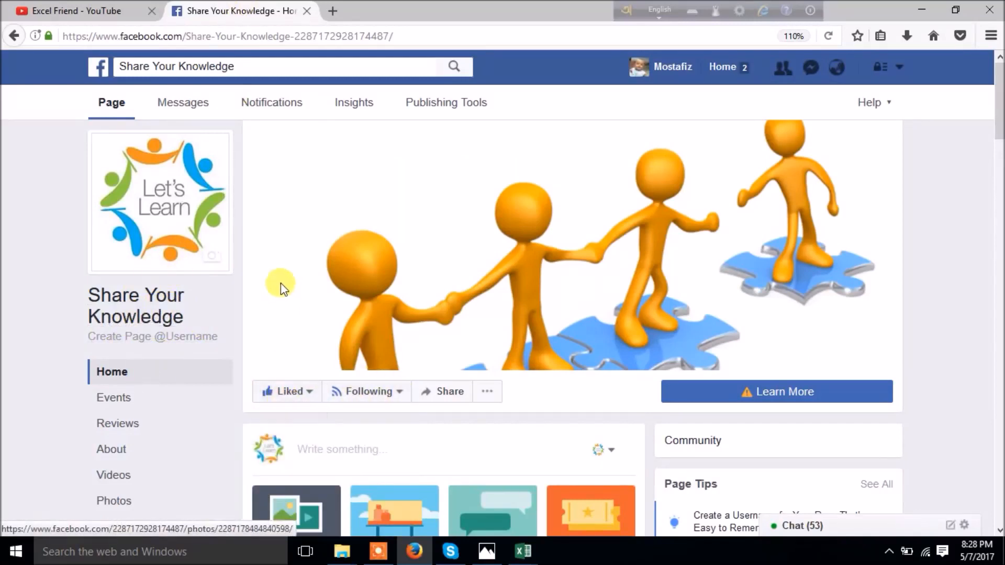
pyautogui.scroll(-8, 489, 255)
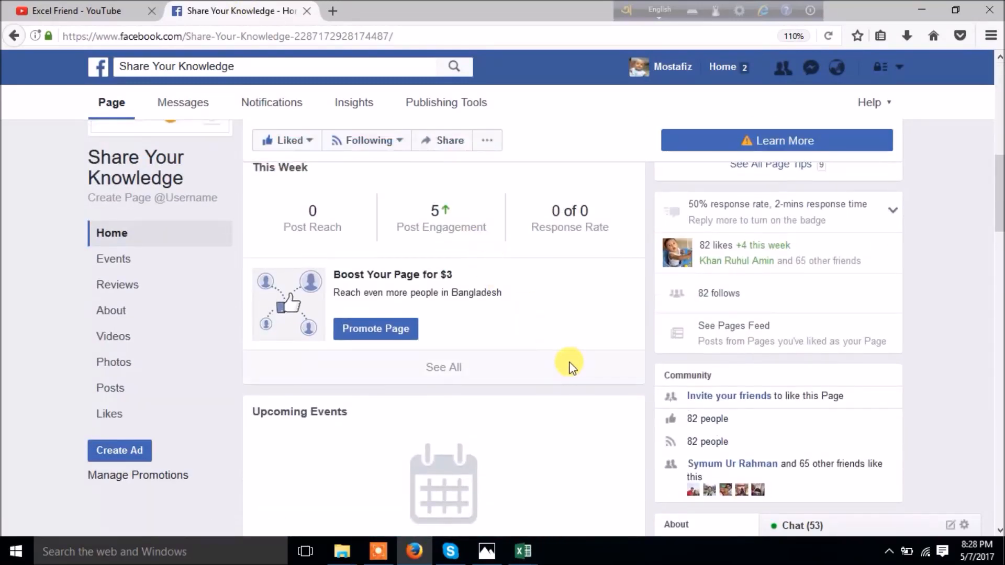
pyautogui.scroll(5, 570, 366)
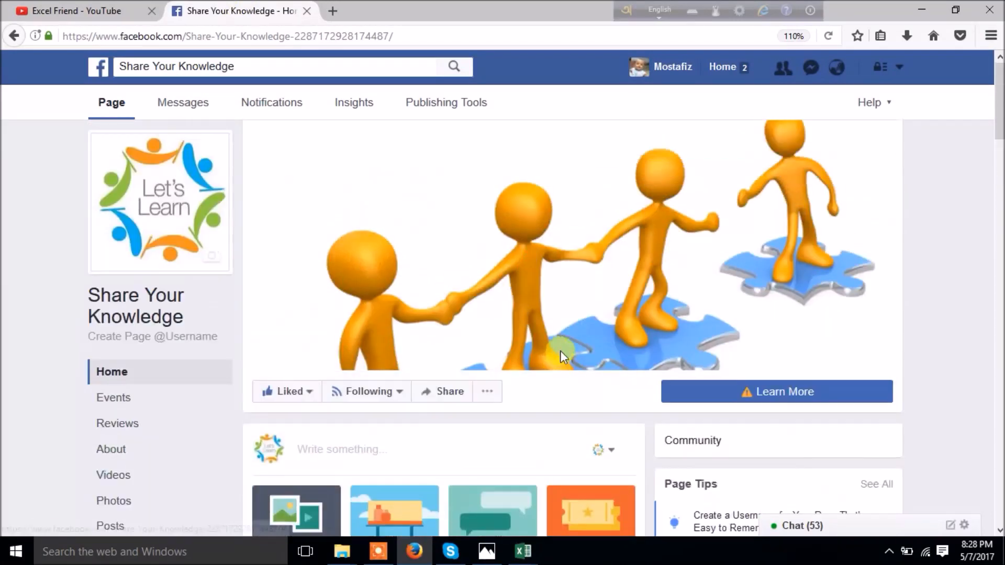
pyautogui.click(378, 552)
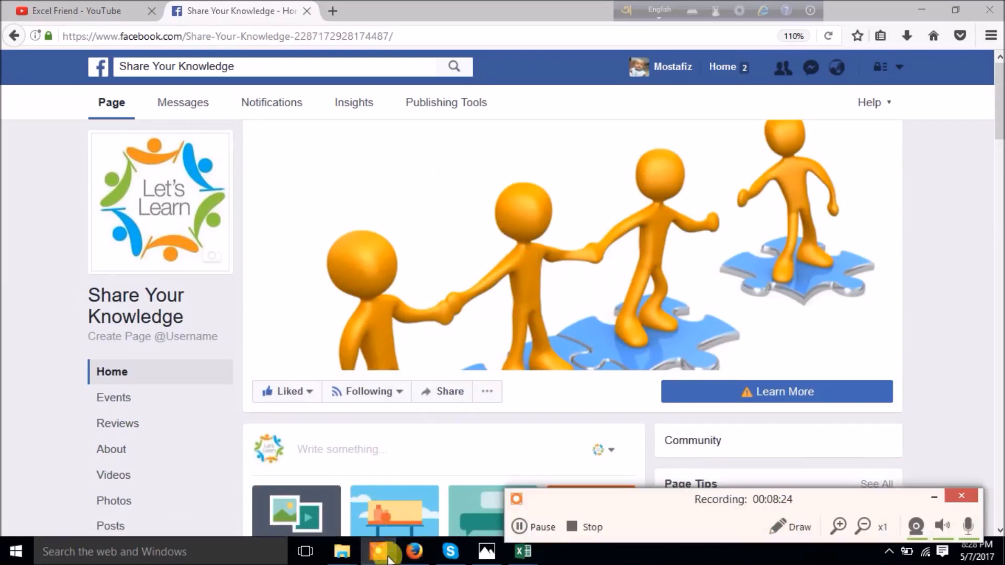
pyautogui.click(578, 528)
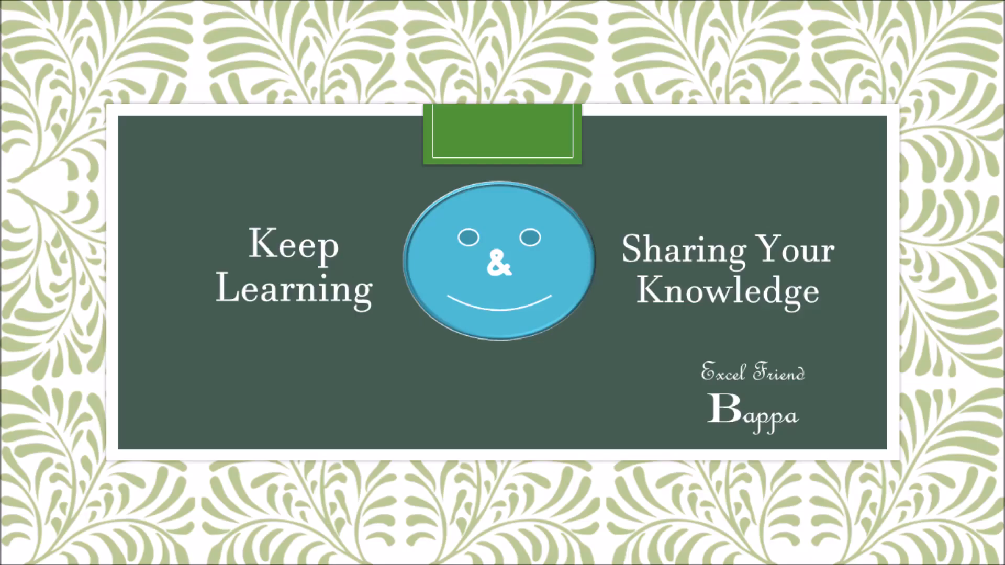